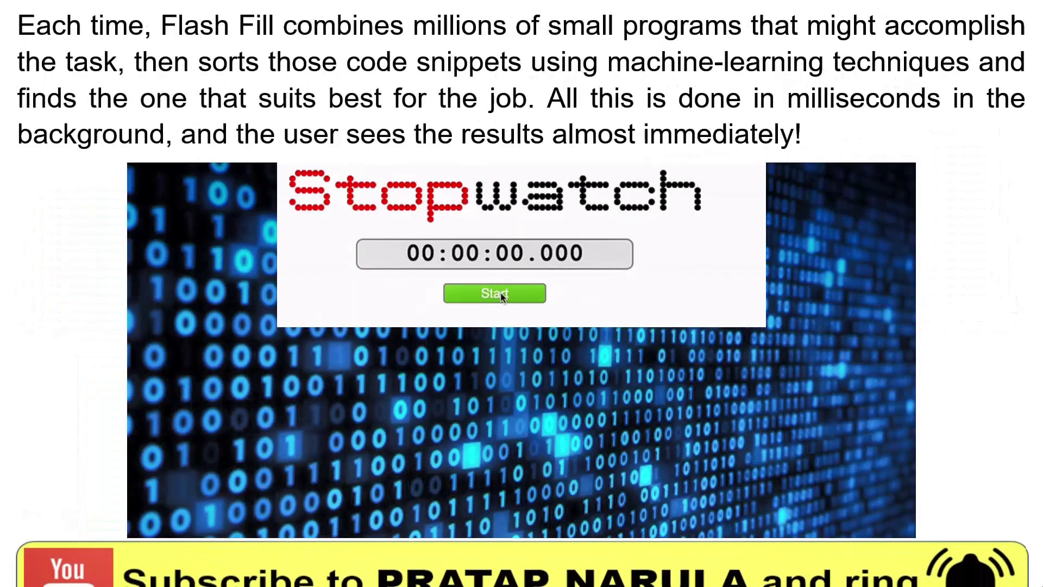
Step: Start the stopwatch timer
left_click(500, 295)
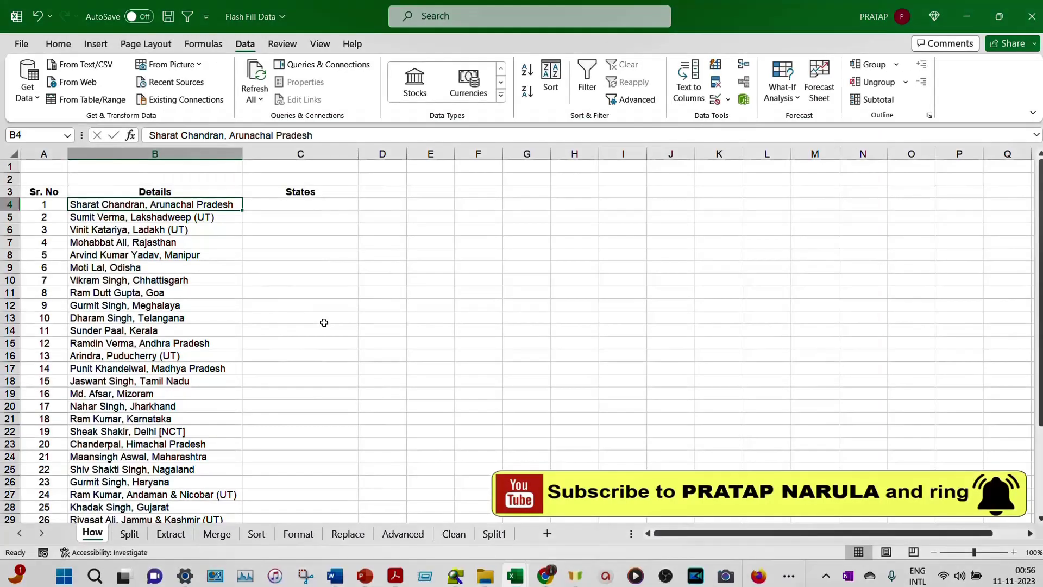
Step: Enter 'Arunachal Pradesh' as the first state, type L below, and accept Flash Fill's suggestions
scroll(324, 323, "down", 3)
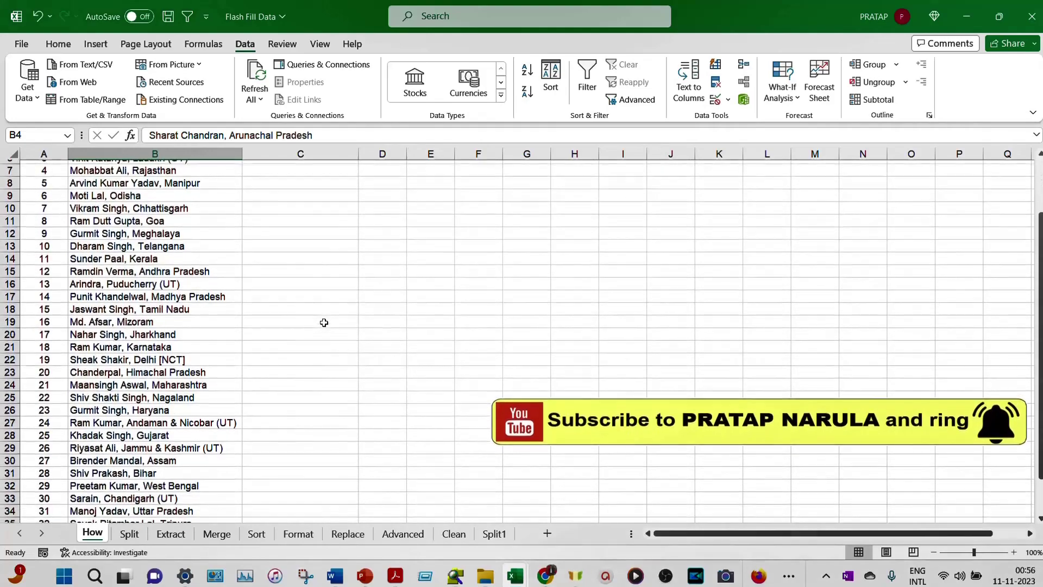
scroll(321, 324, "down", 2)
scroll(321, 323, "up", 2)
scroll(321, 324, "up", 4)
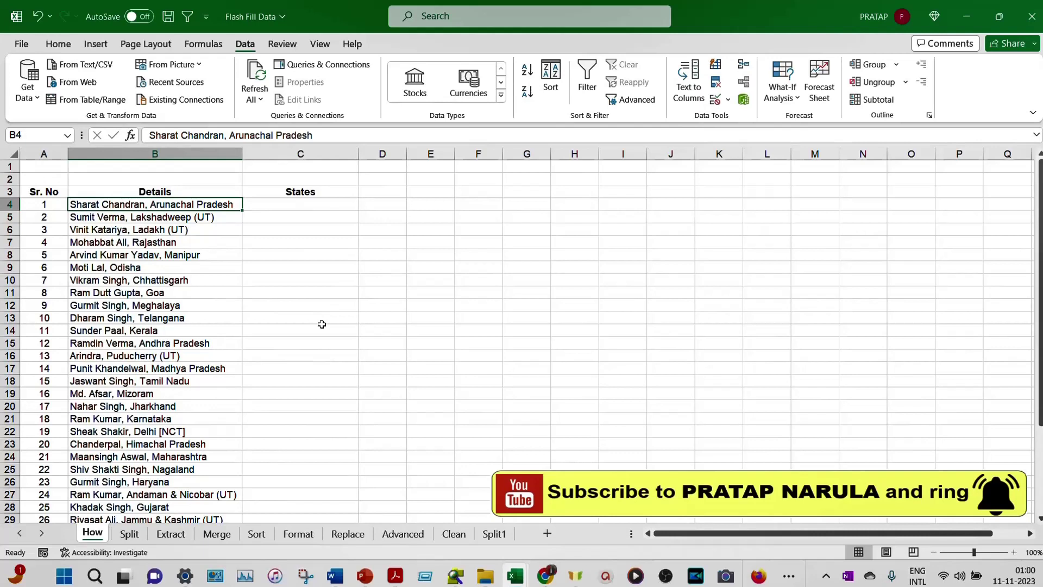
key("Right")
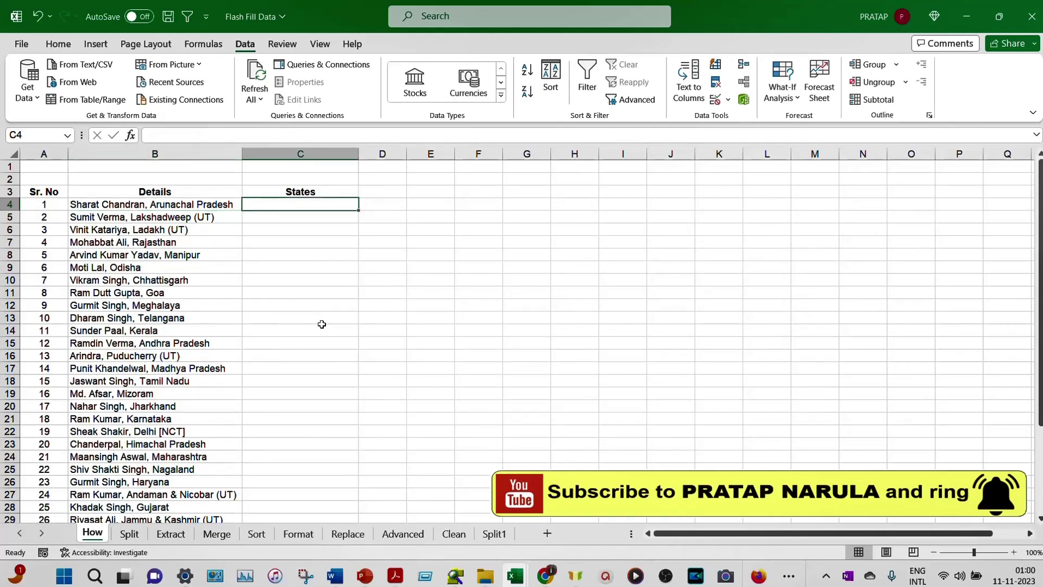
type("Arunachal P")
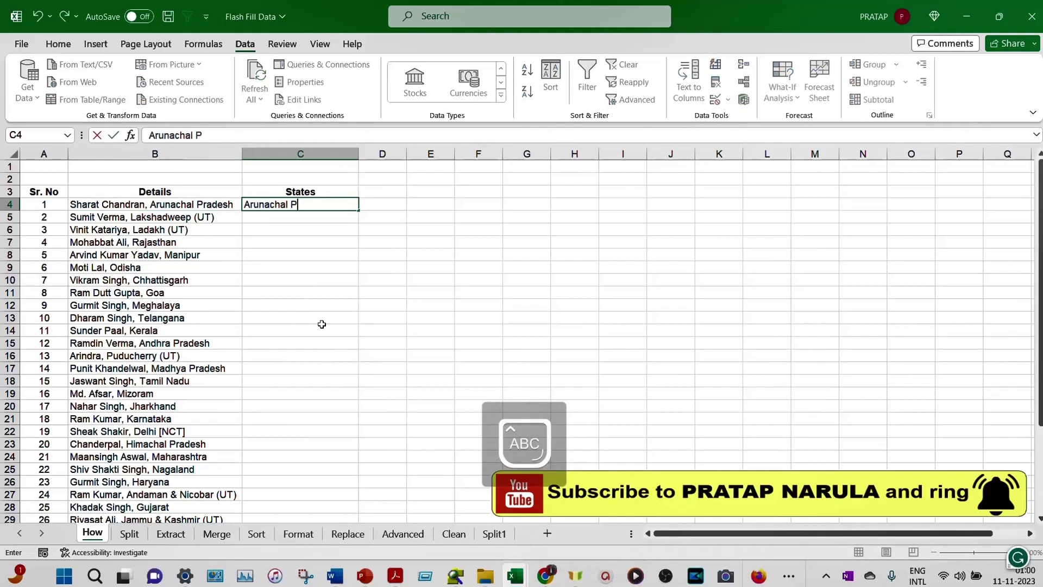
type("radesh")
key("Return")
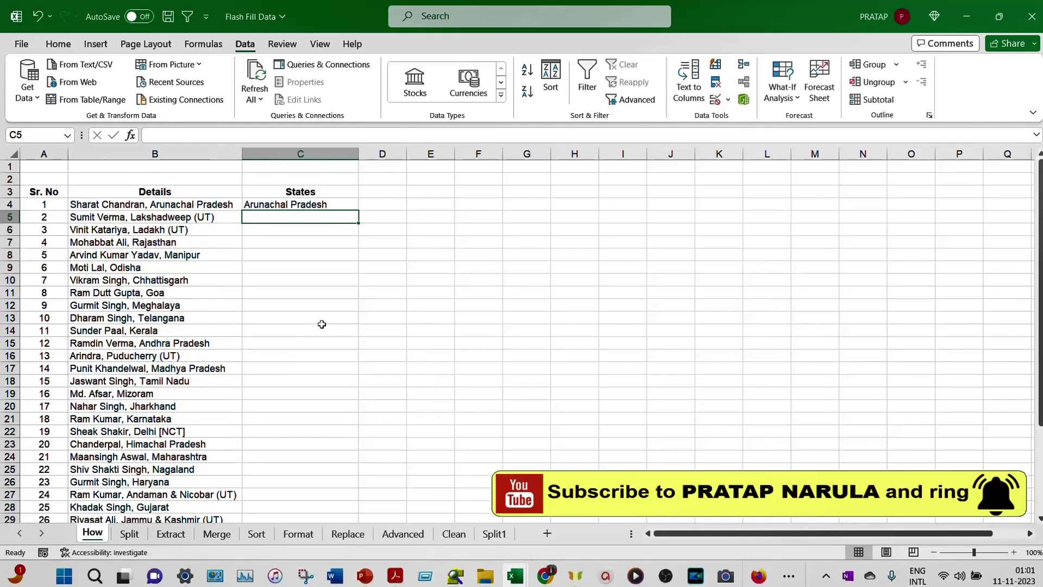
type("Lakshadweep (UT")
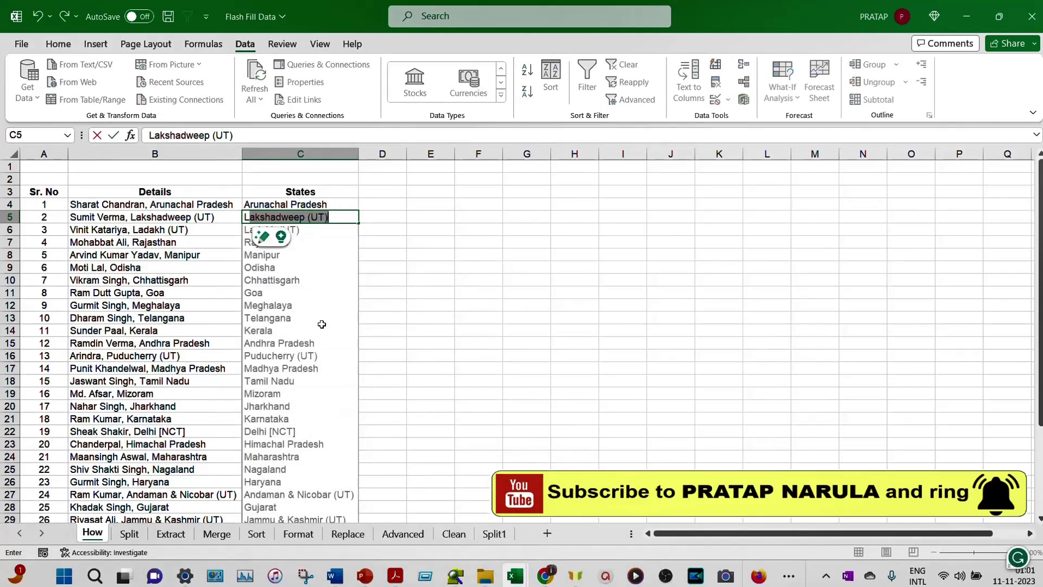
key("Return")
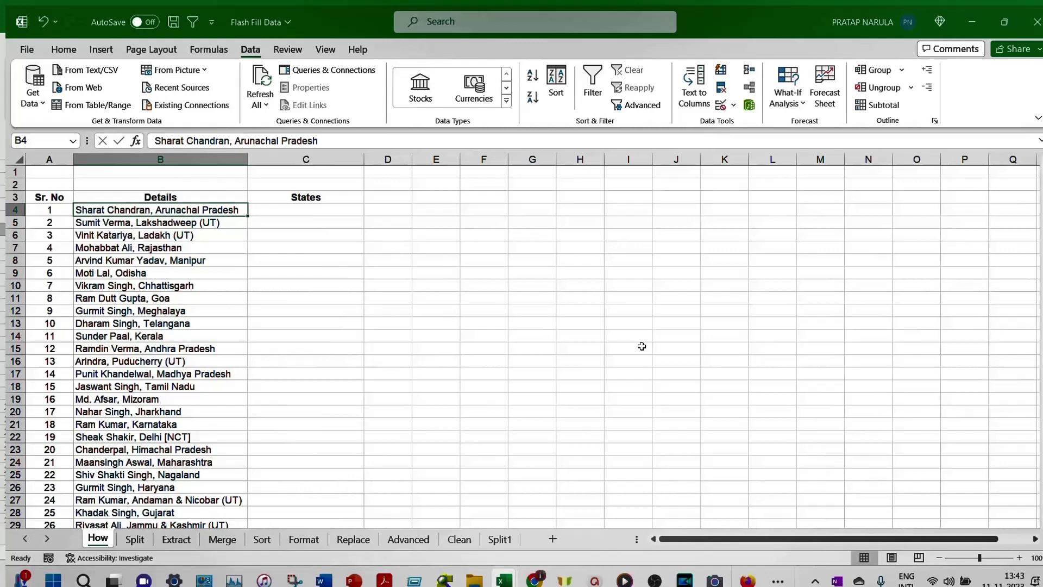
Step: Enter 'Arunachal Pradesh' in C4 and run Data > Flash Fill on the States column
key("Right")
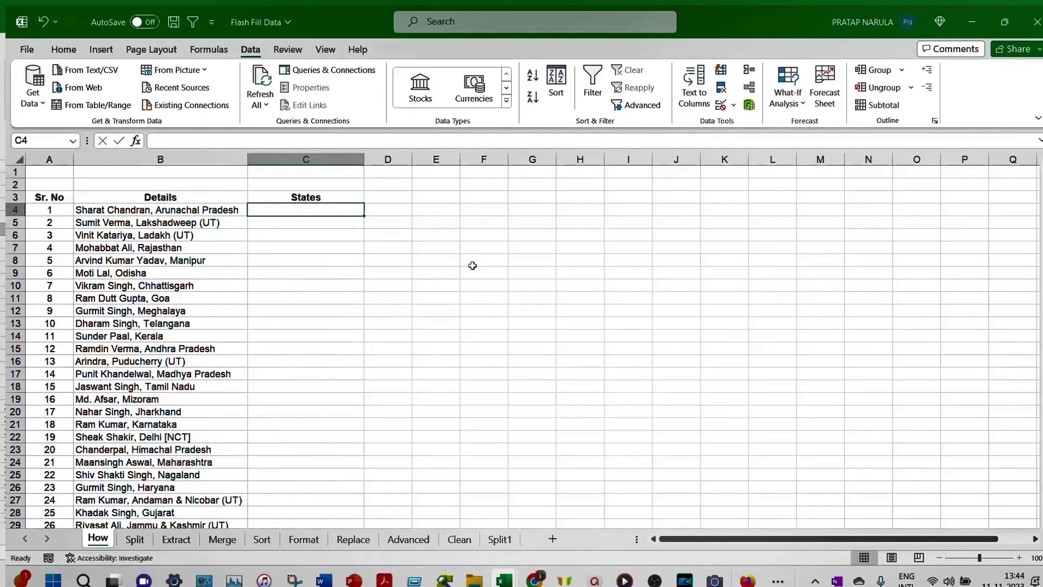
type("Ar")
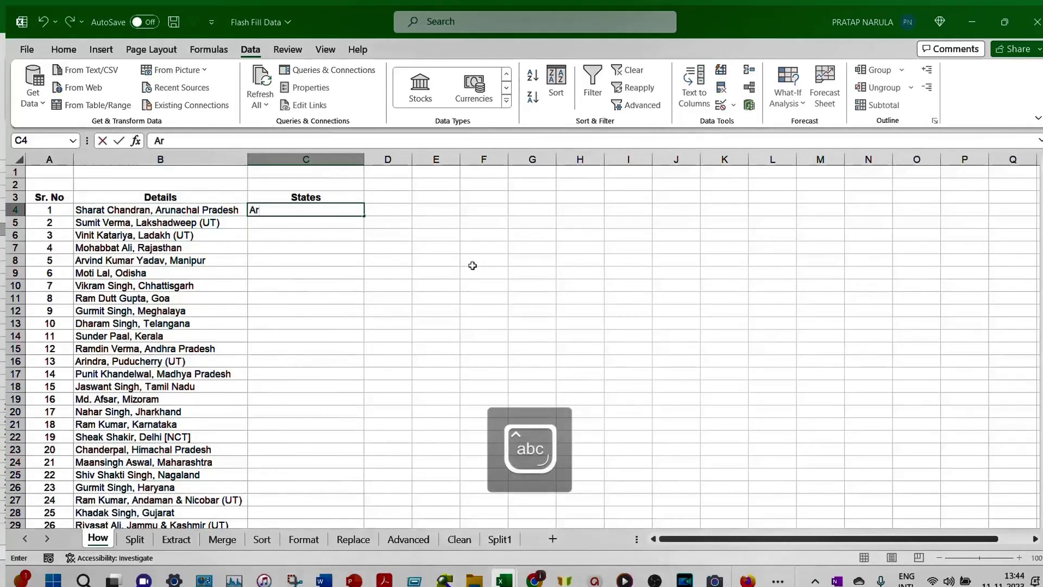
type("unachal Pradesh")
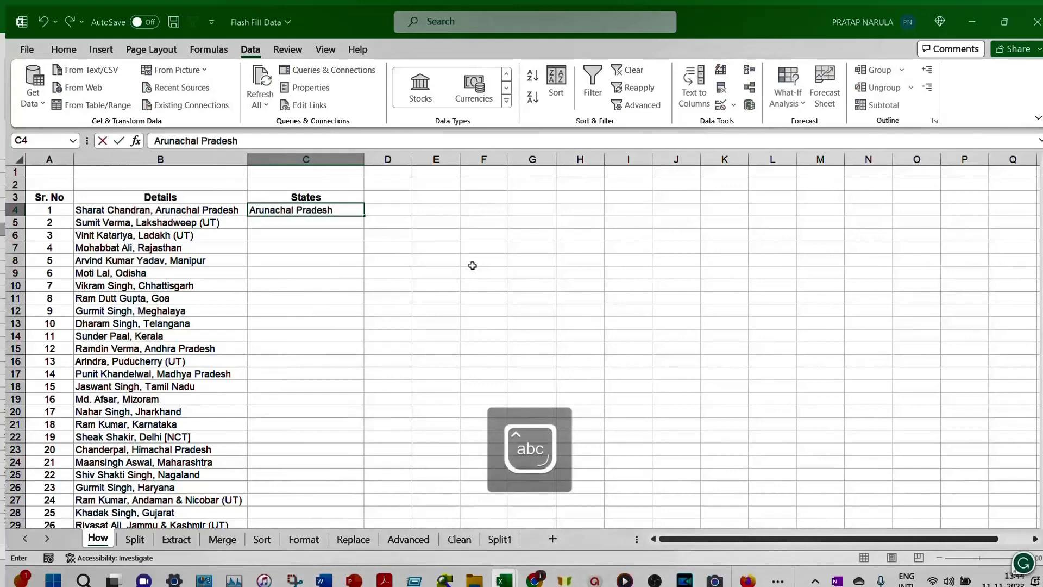
key("Return")
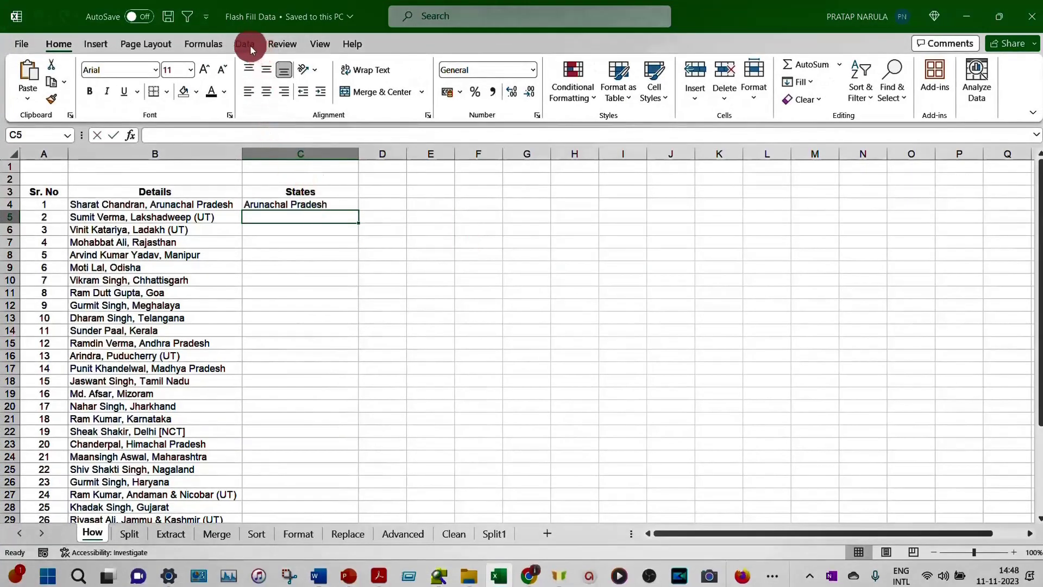
left_click(245, 44)
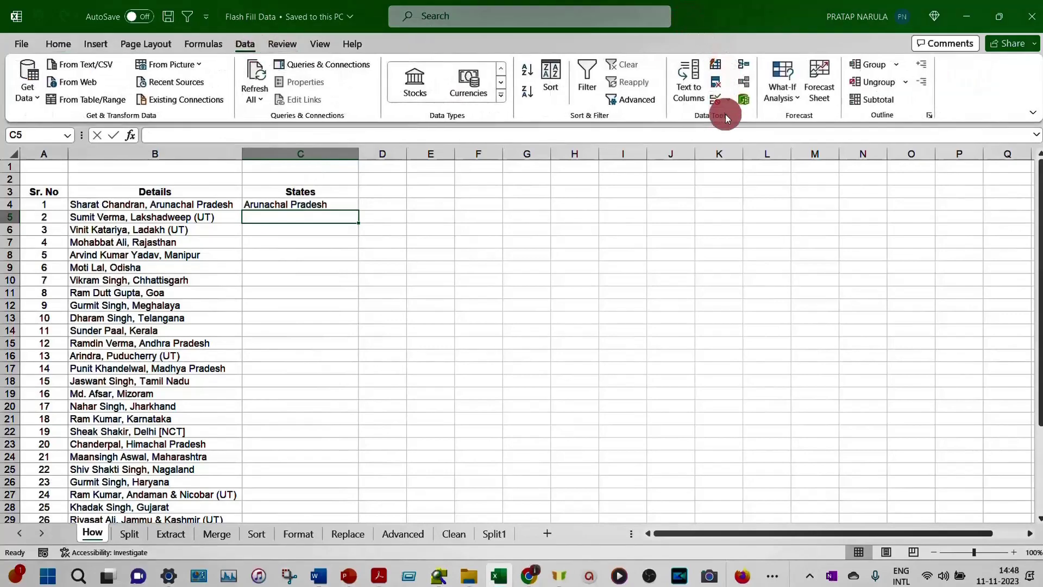
left_click(716, 66)
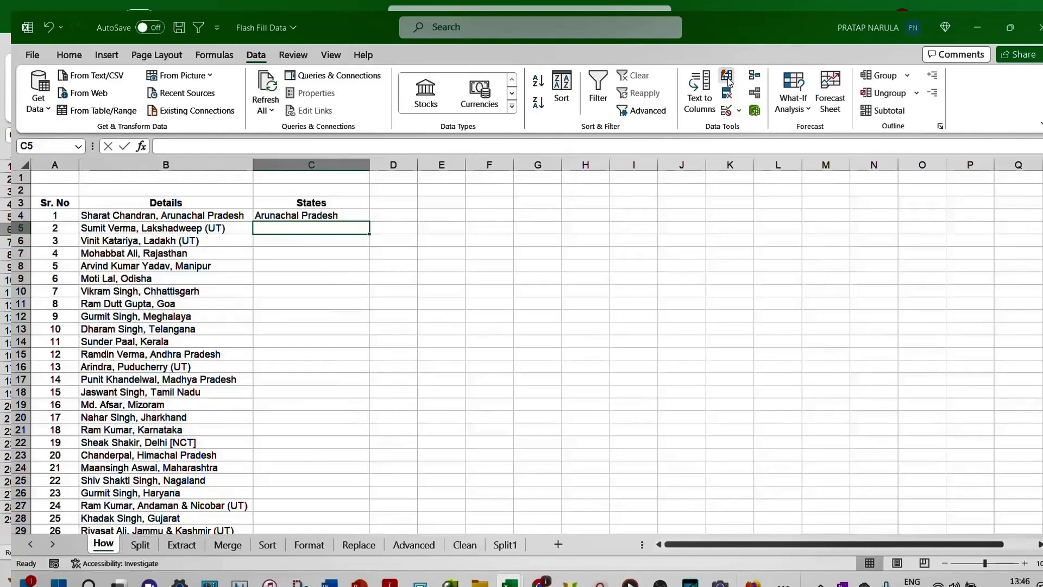
Step: Flash Fill the state names, then select all 34 changed cells via Flash Fill Options
left_click(727, 79)
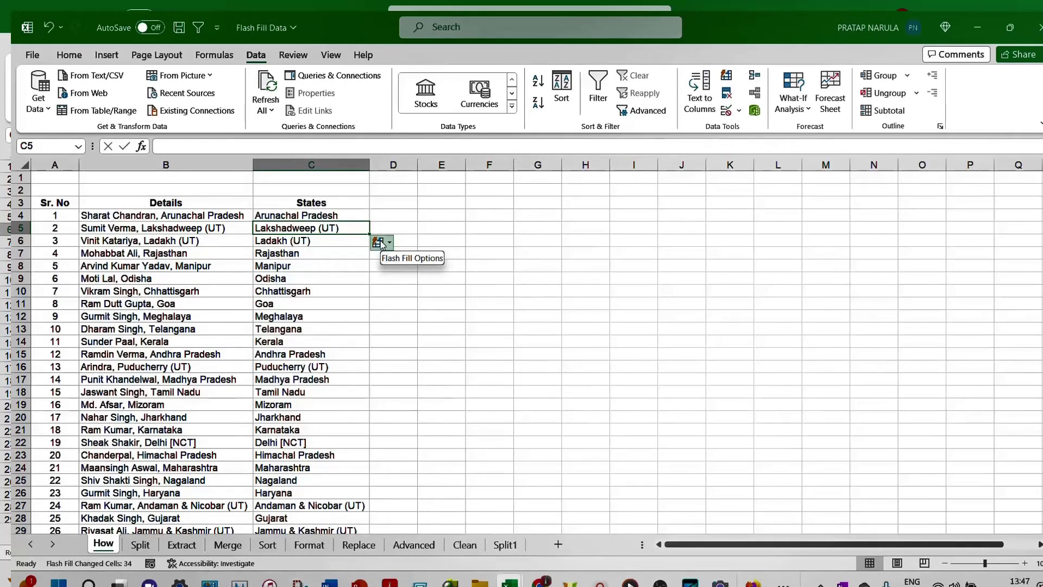
left_click(380, 243)
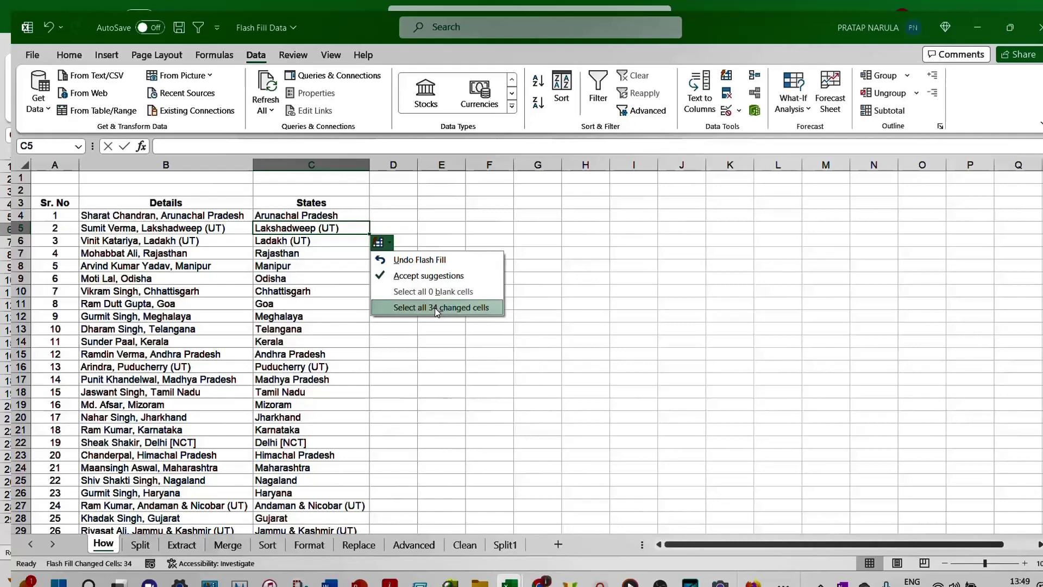
left_click(435, 308)
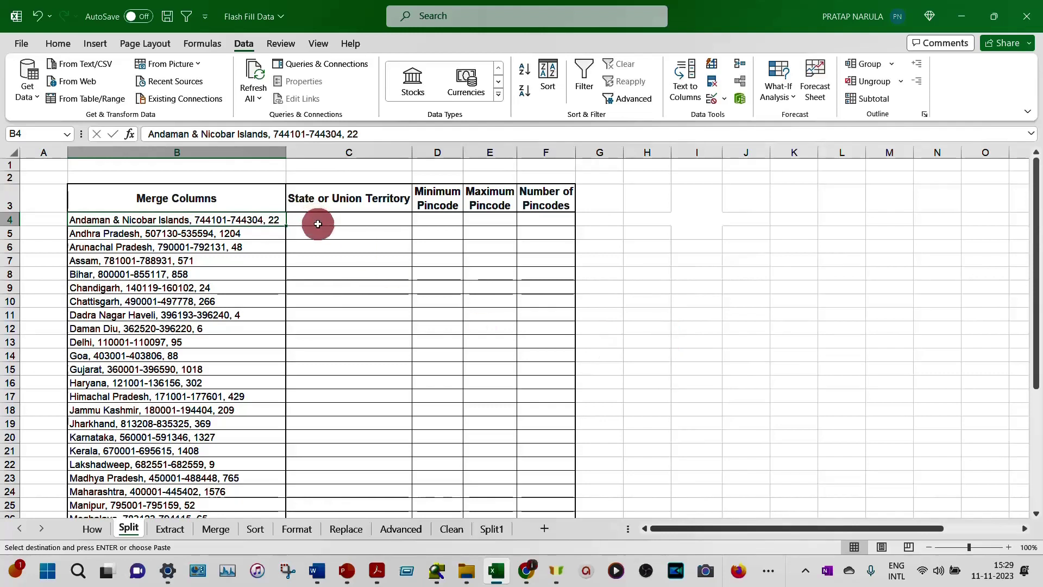
Step: Paste the first row's split values into C4 and cancel the partial 'Andhra' entry in C5
left_click(345, 220)
key("Return")
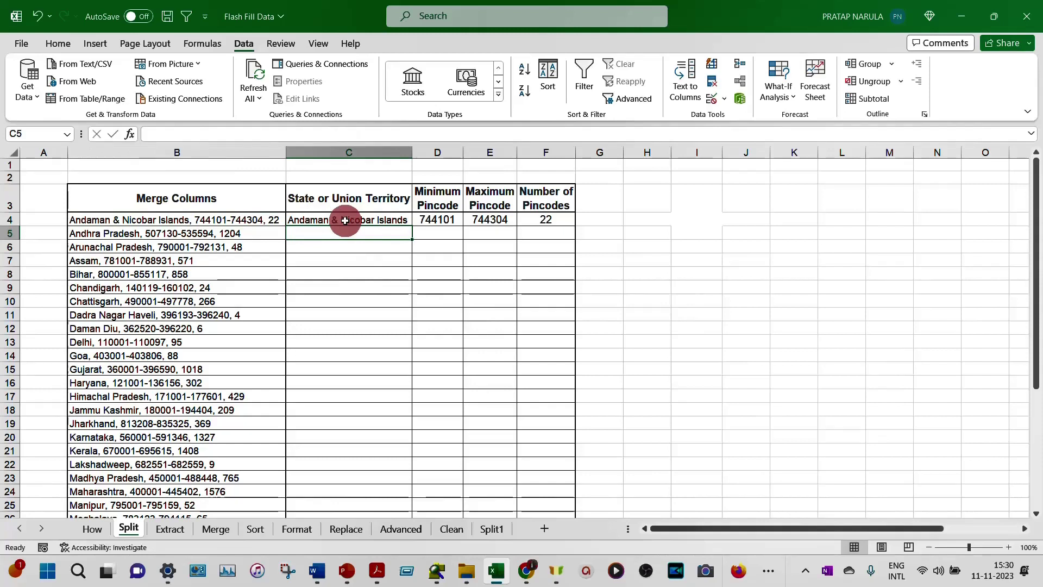
type("A")
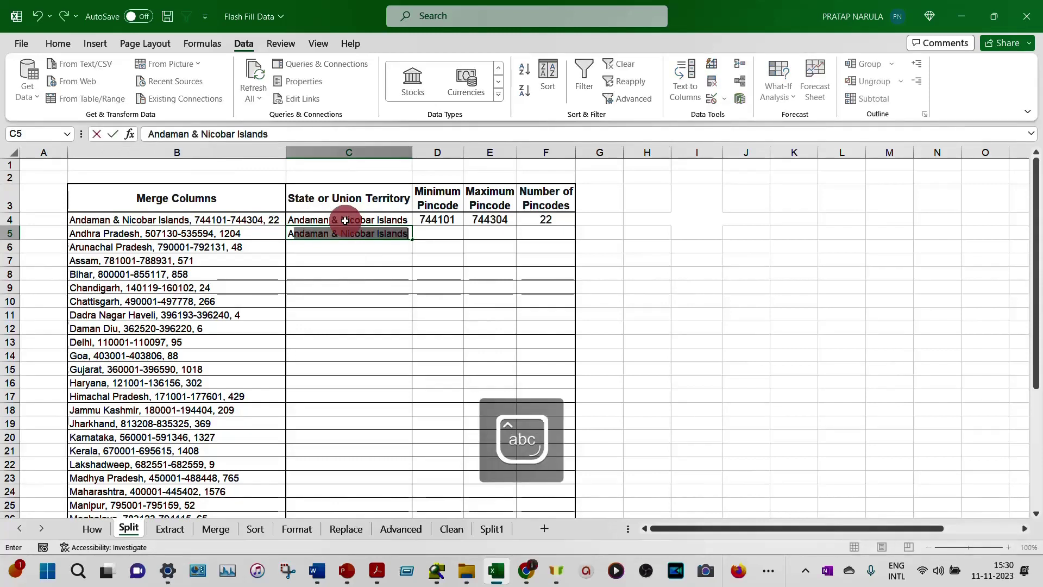
type("ndhra")
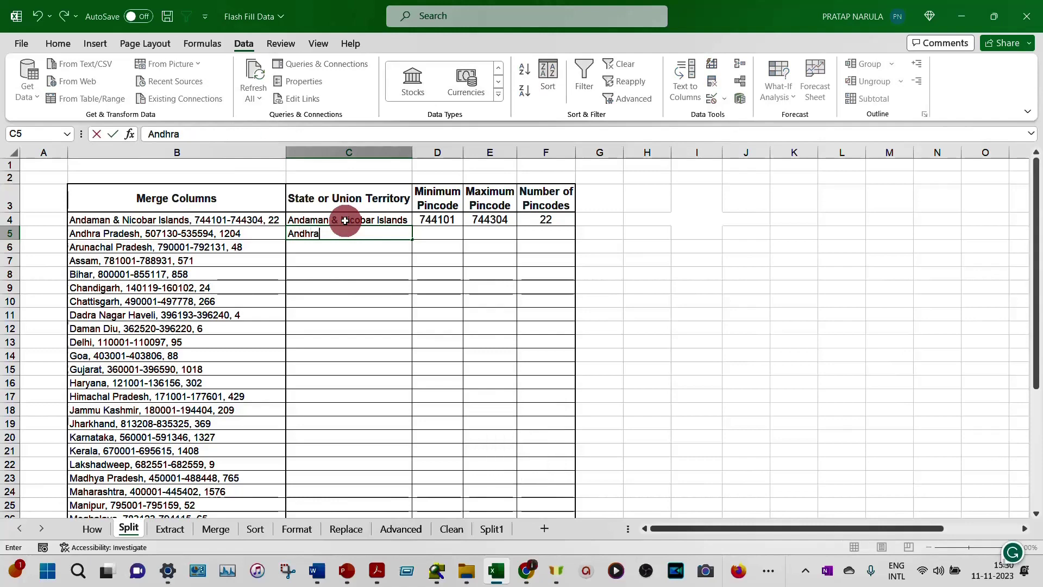
key("BackSpace")
key("BackSpace")
key("BackSpace")
key("BackSpace")
key("BackSpace")
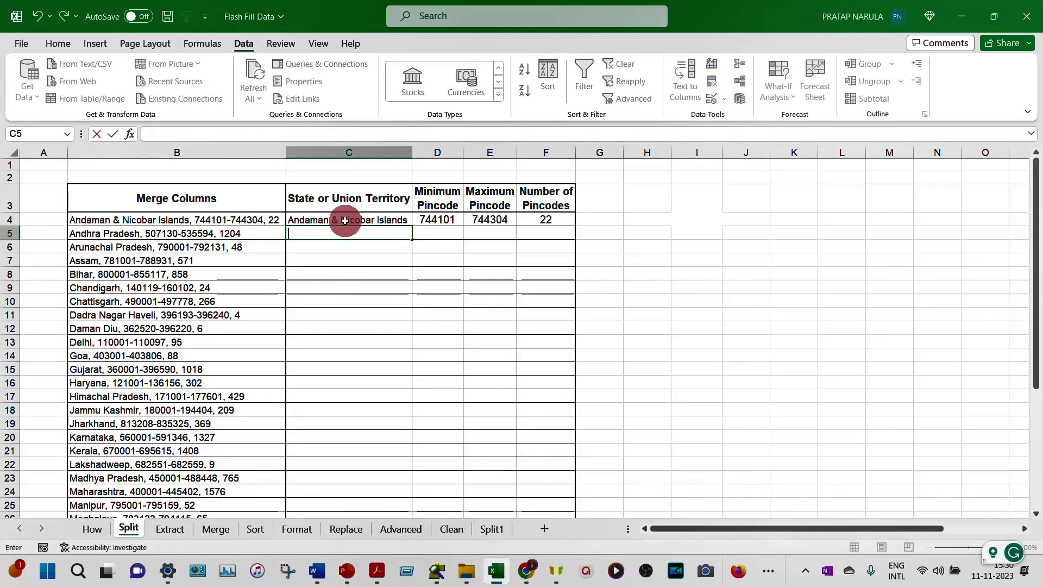
key("Escape")
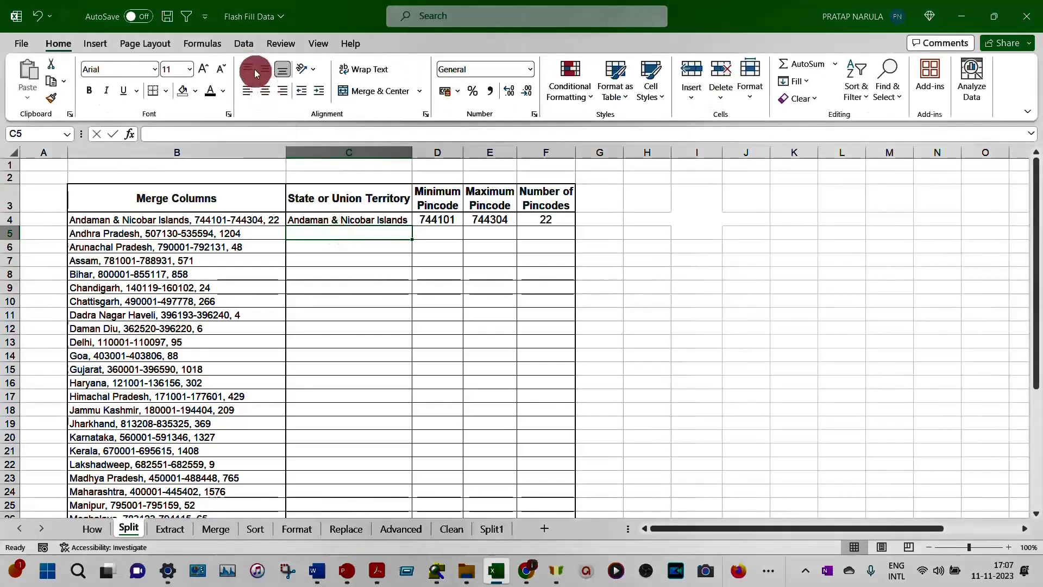
Step: Flash Fill state, minimum pincode, maximum pincode and number of pincodes down columns C–F
left_click(244, 44)
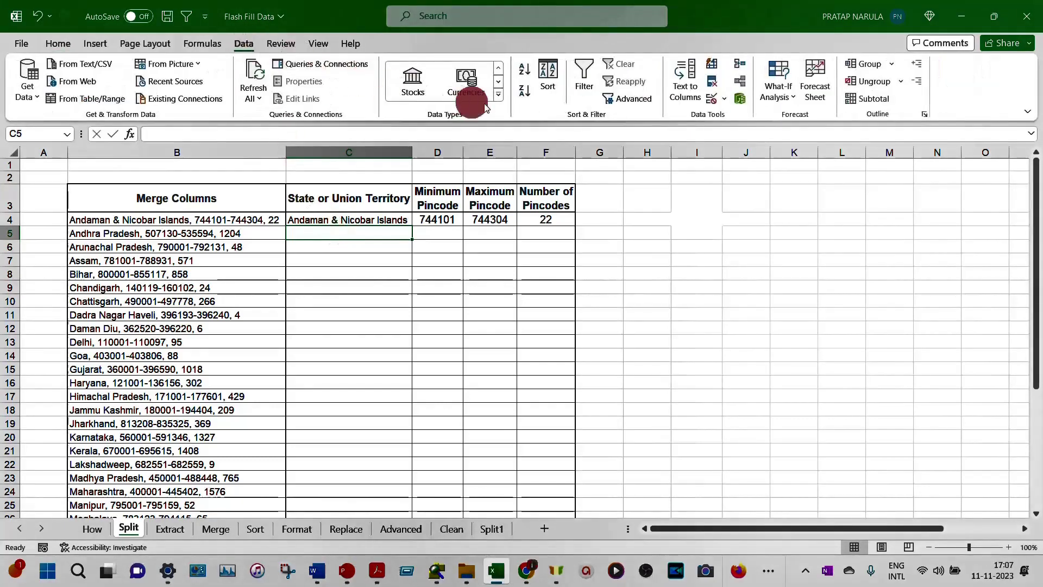
left_click(711, 64)
left_click(713, 65)
key("Right")
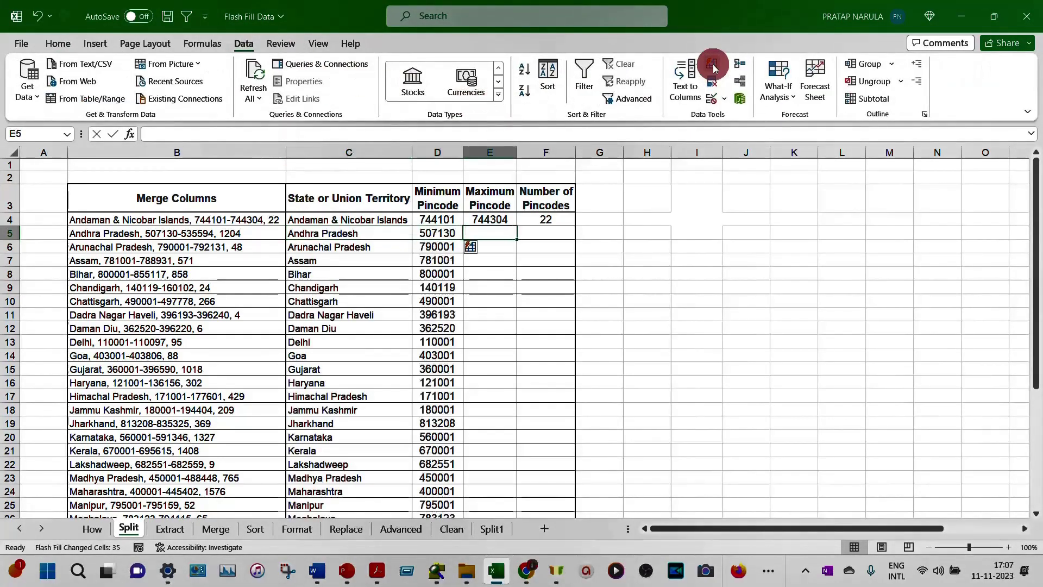
left_click(713, 66)
key("Right")
left_click(713, 65)
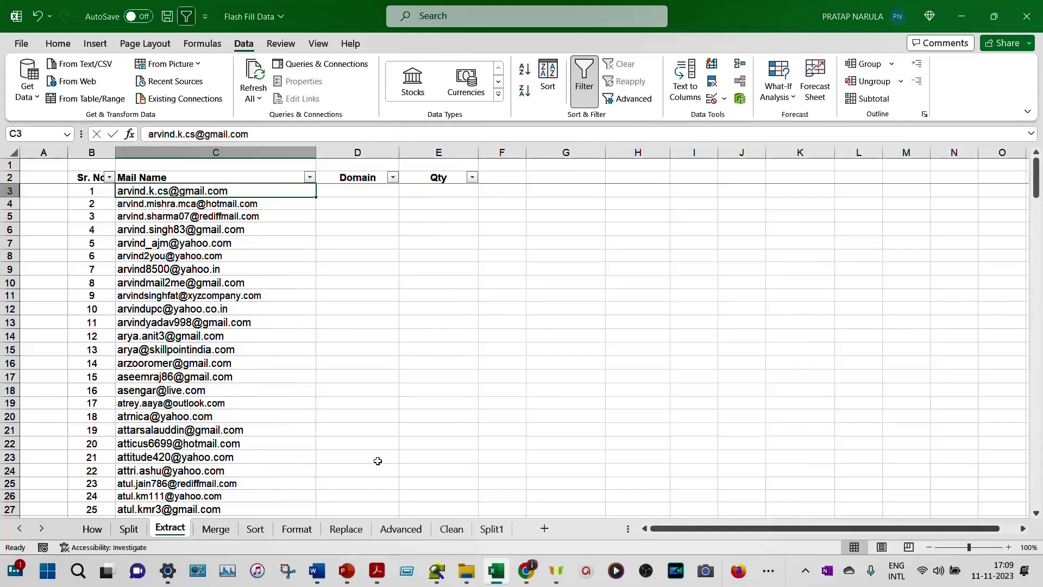
key("Down")
key("Down")
key("Down")
key("Down")
key("Down")
key("Down")
key("Down")
key("Down")
key("Down")
key("Down")
key("Down")
key("Down")
key("Down")
key("Down")
key("Down")
key("Down")
key("Down")
key("Down")
key("Down")
key("Down")
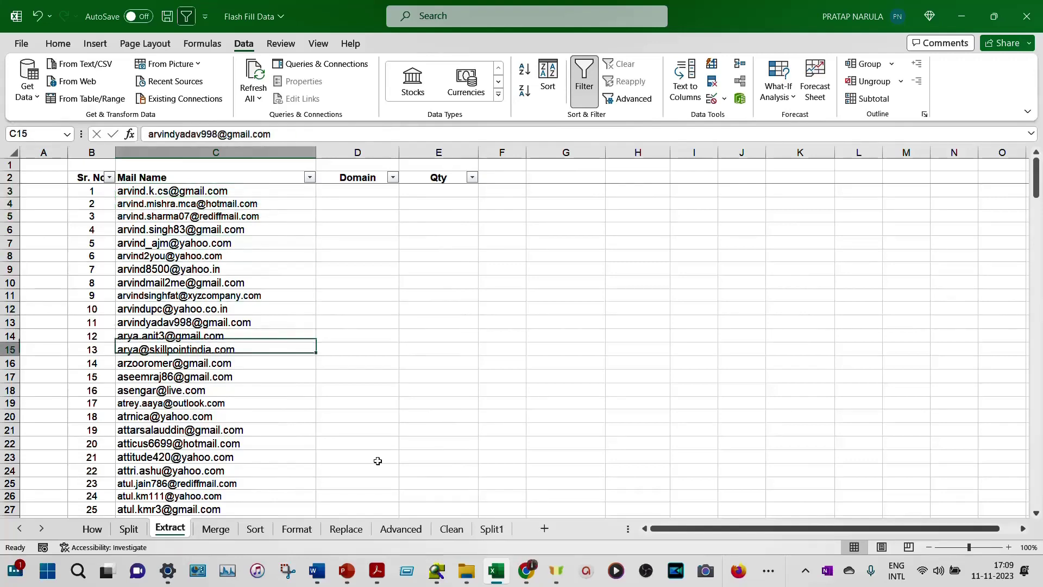
key("Down")
key("Down")
key("Down")
key("Down")
key("Down")
key("Down")
key("Down")
key("Down")
key("Down")
key("Down")
key("Down")
key("Down")
key("Down")
key("Down")
key("Down")
key("Down")
key("Down")
key("Down")
key("Down")
key("Down")
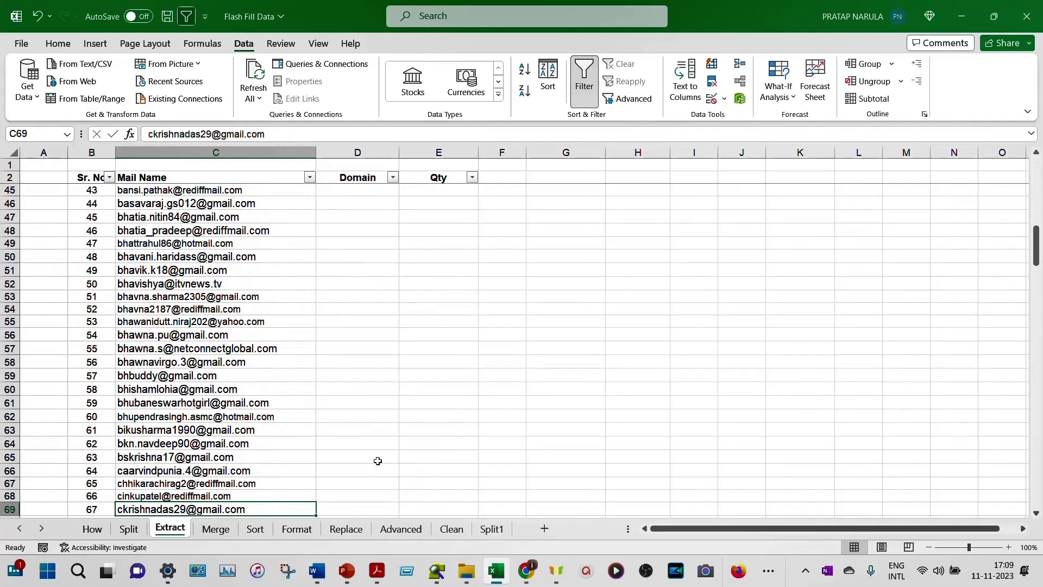
key("Down")
key("Down")
key("Down")
key("Down")
key("Down")
key("Down")
key("Down")
key("Down")
key("Down")
key("Down")
key("Down")
key("Down")
key("Down")
key("Down")
key("Down")
key("Down")
key("Down")
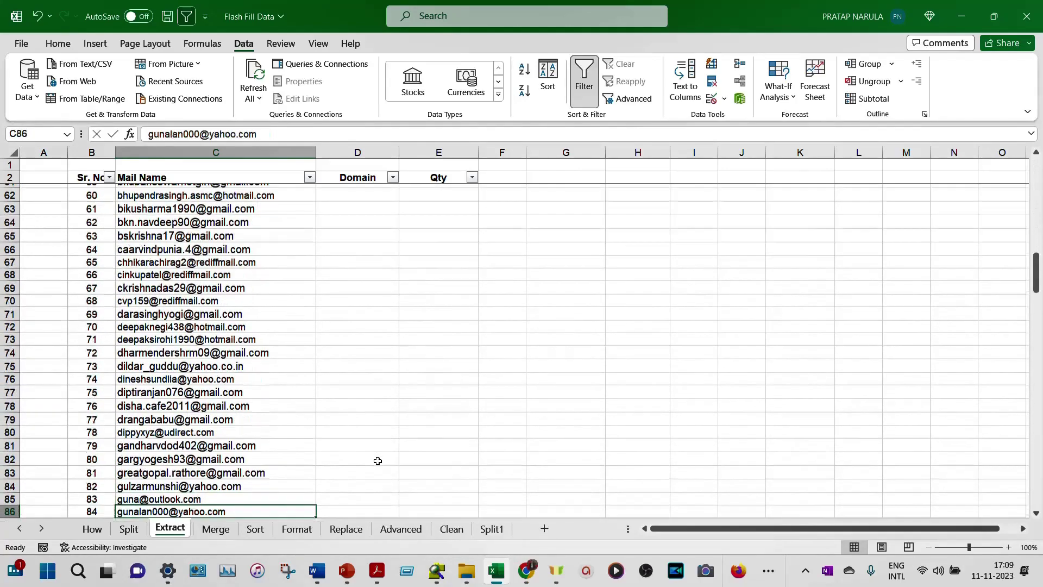
key("Down")
key("Down")
key("Down")
key("Down")
key("Down")
key("Down")
key("Down")
key("Down")
key("Down")
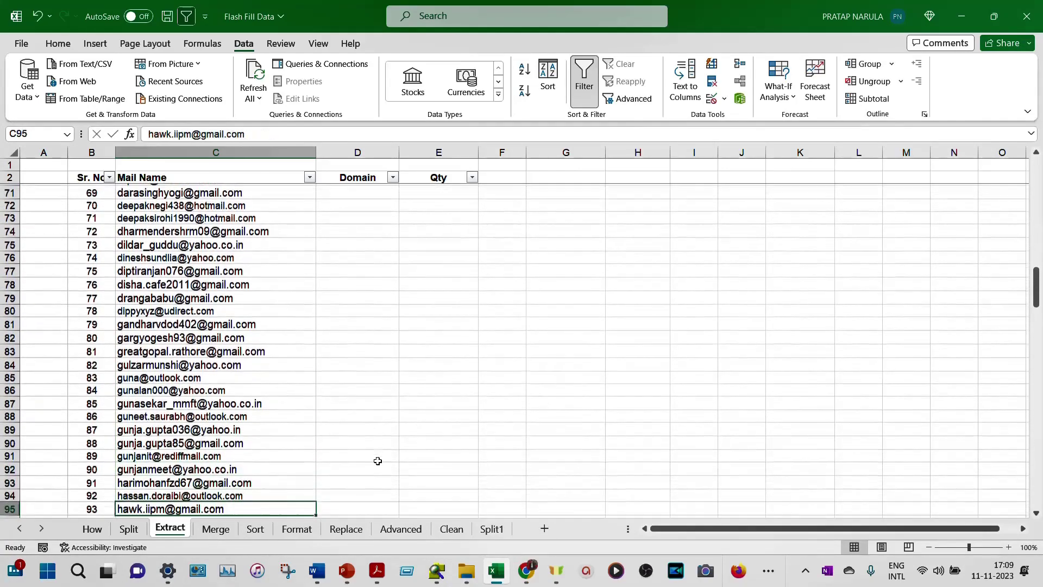
key("Down")
key("Down")
key("Down")
key("Down")
key("Down")
key("Down")
key("Down")
key("Down")
key("Down")
key("Down")
key("Down")
key("Down")
key("Down")
key("Down")
key("Down")
key("Down")
key("Down")
key("Down")
key("Down")
key("Down")
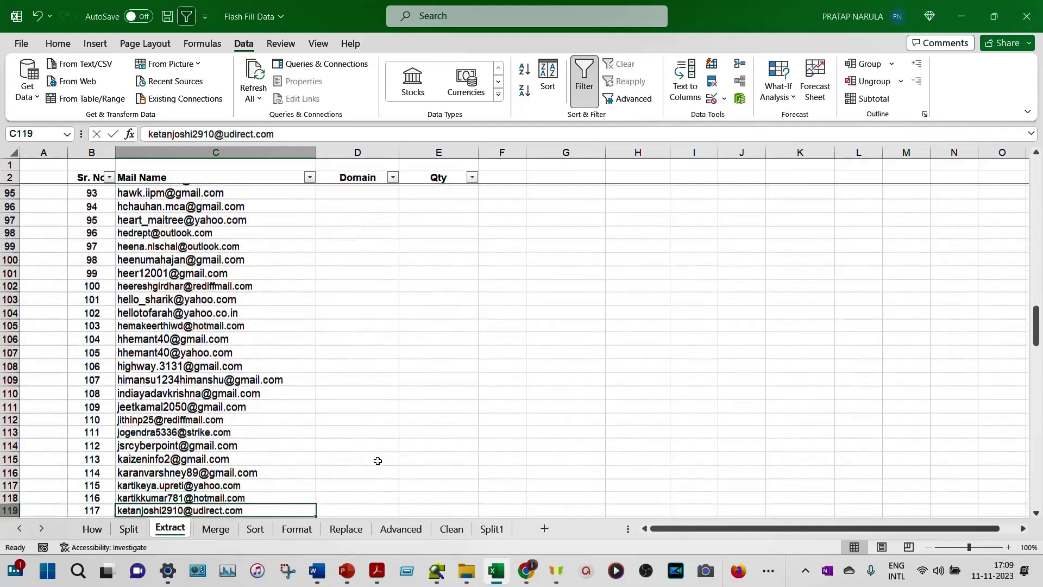
key("Down")
key("Down")
key("Down")
key("Down")
key("Down")
key("Down")
key("Down")
key("ctrl+Down")
key("Down")
key("Down")
key("Down")
key("Up")
key("Up")
key("Up")
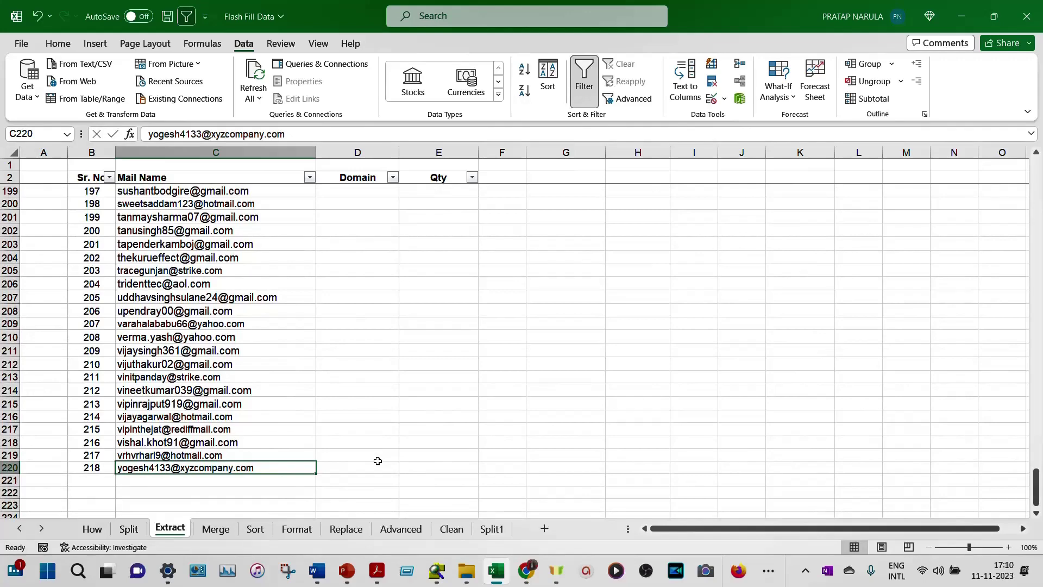
key("ctrl+Up")
key("Up")
key("Down")
key("Down")
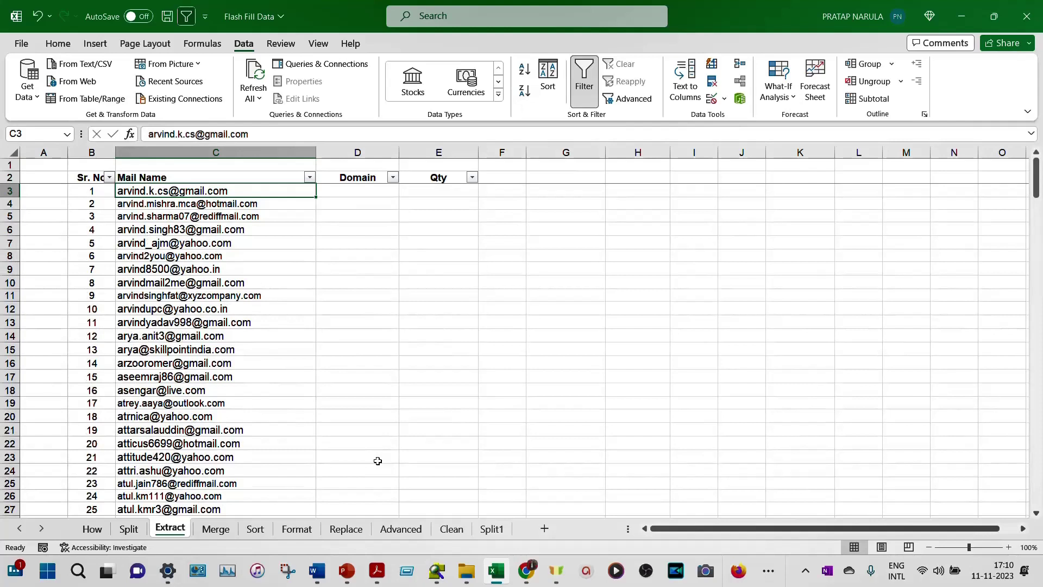
Step: Enter gmail and hotmail as example domains and accept Flash Fill's domains for all rows
key("Right")
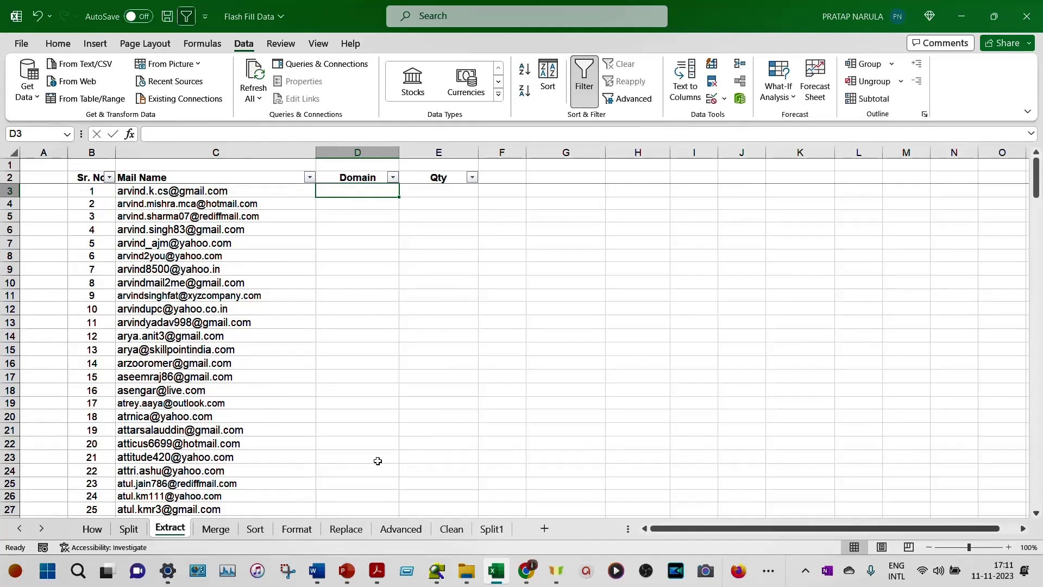
type("gmail")
key("Return")
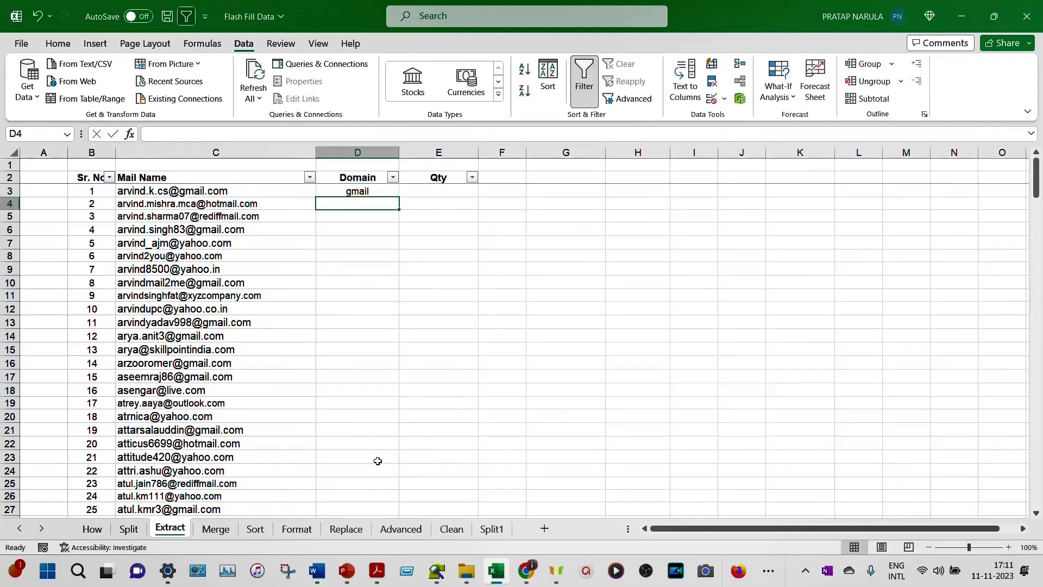
type("hotmail")
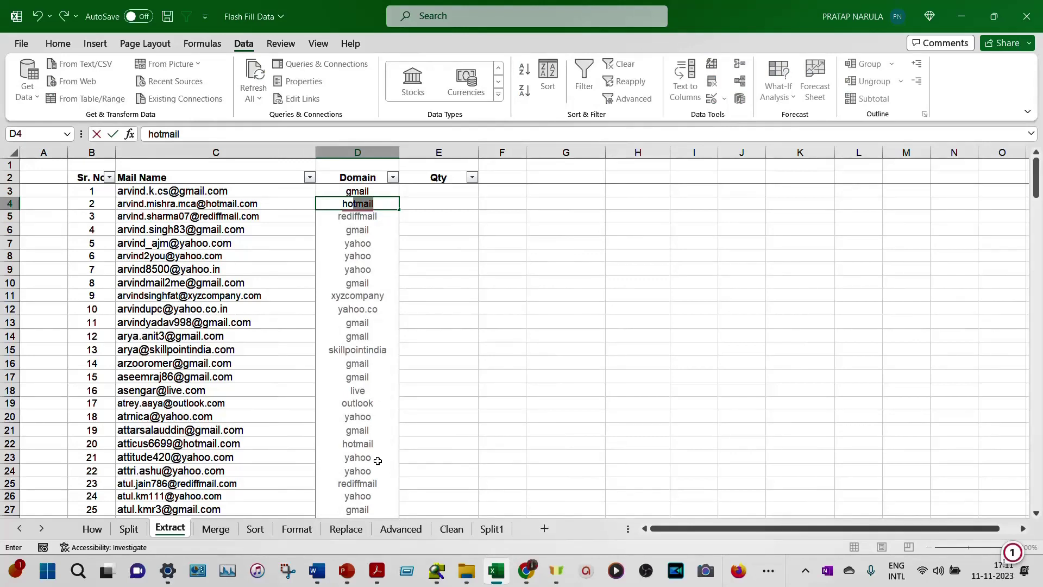
key("Return")
Step: Enter 1 in the first Qty cell and copy it down to the last email row (E220)
key("Up")
key("Up")
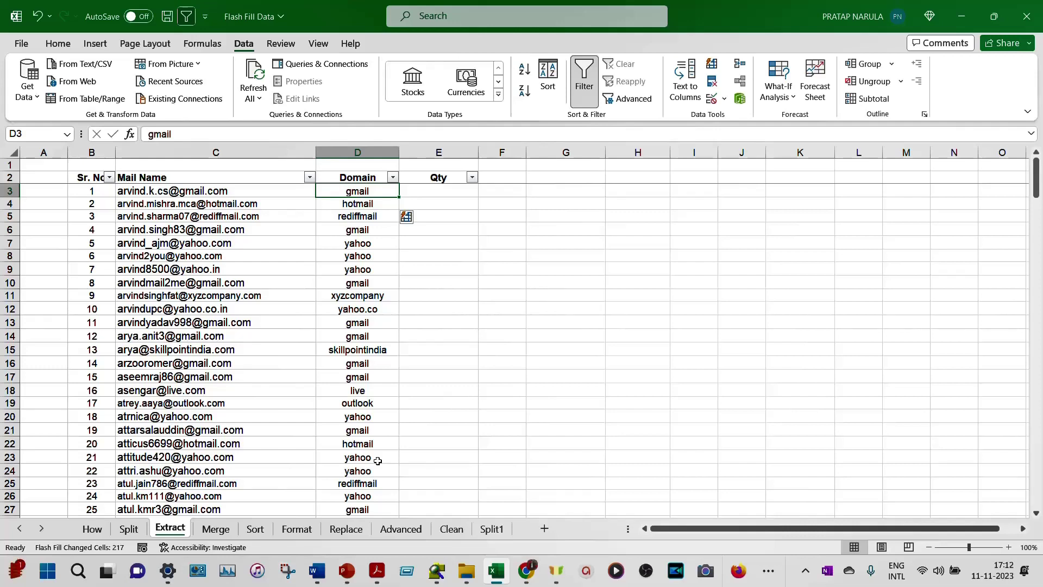
left_click(438, 190)
type("1")
key("ctrl+Return")
left_click_drag(478, 196, 478, 447)
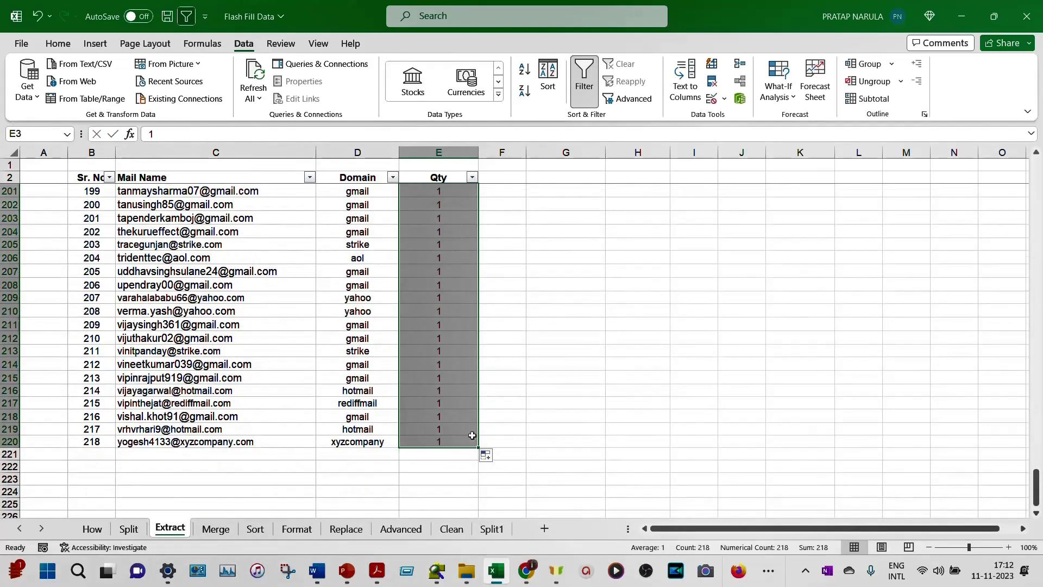
scroll(470, 396, "up", 3)
left_click(440, 300)
key("ctrl+Up")
key("Down")
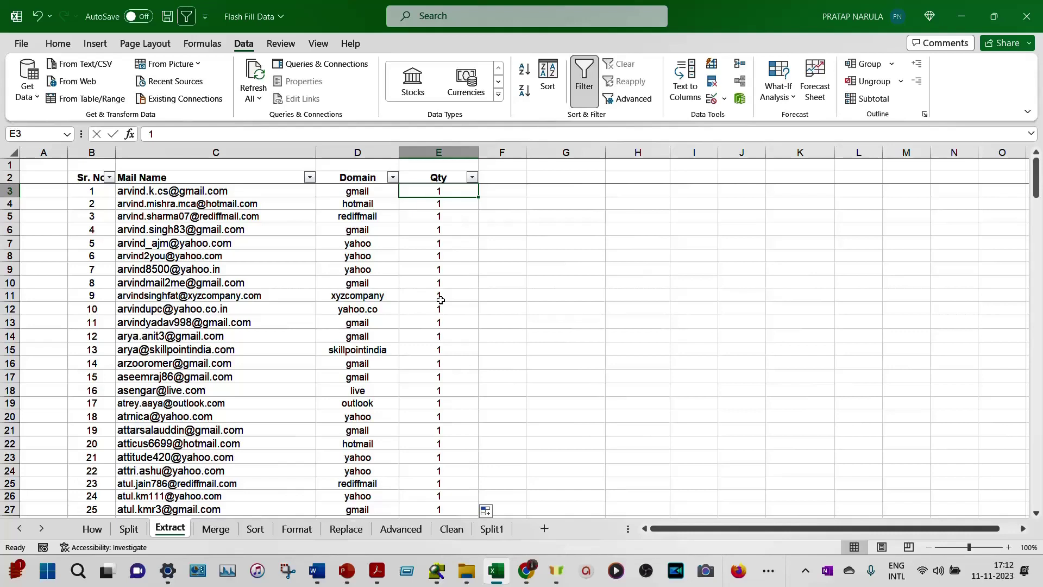
key("Left")
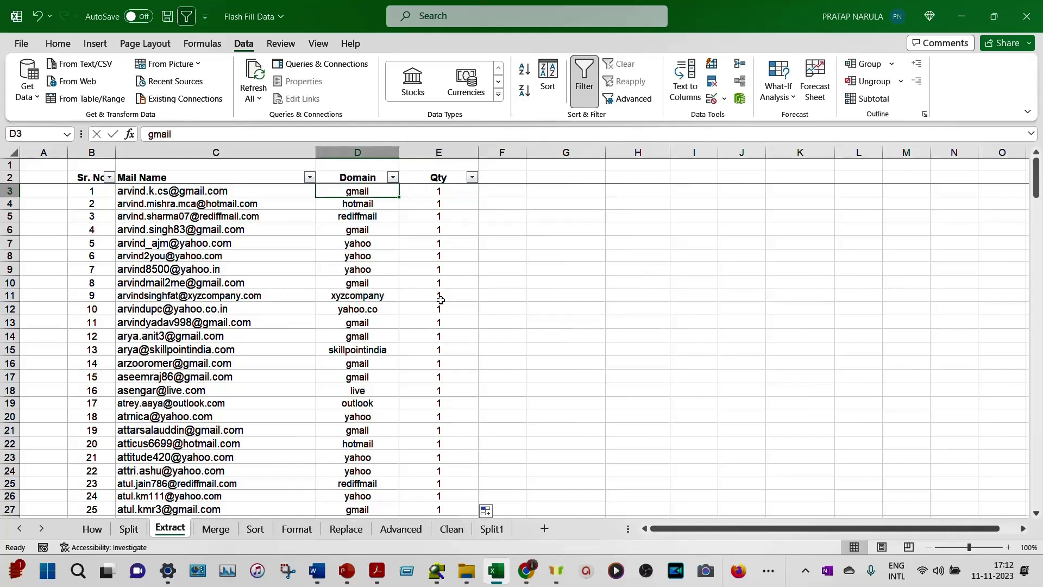
Step: Insert a PivotTable at G2 from the Domain and Qty range, with Domain as rows
key("Up")
key("shift+Right")
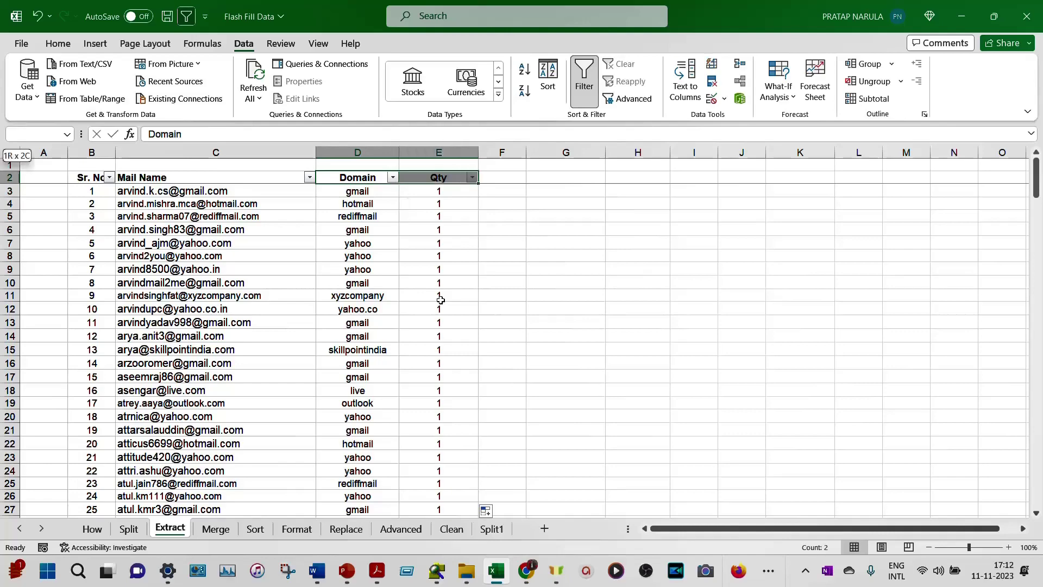
key("ctrl+shift+Down")
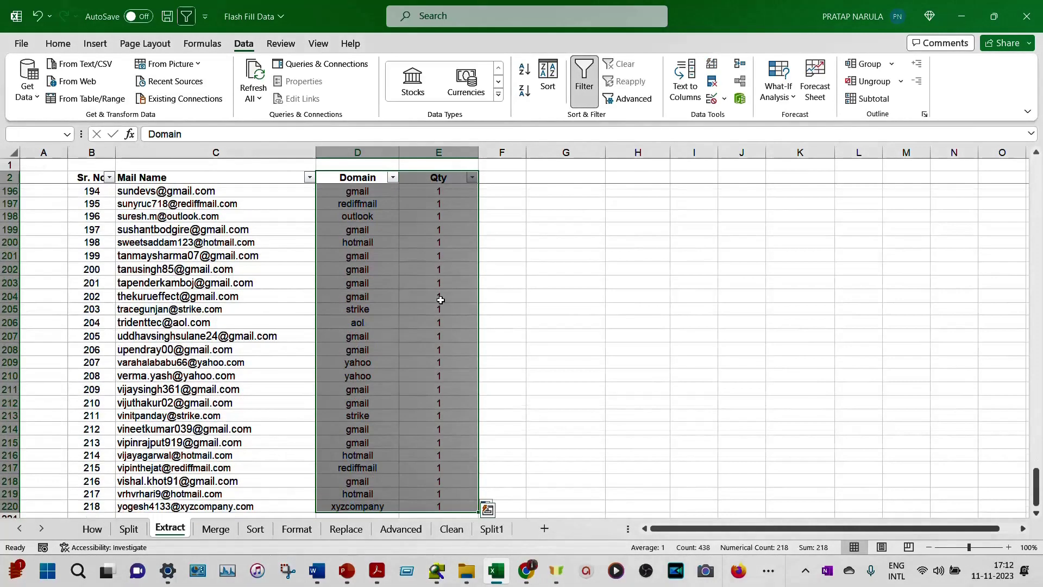
left_click(95, 43)
left_click(33, 93)
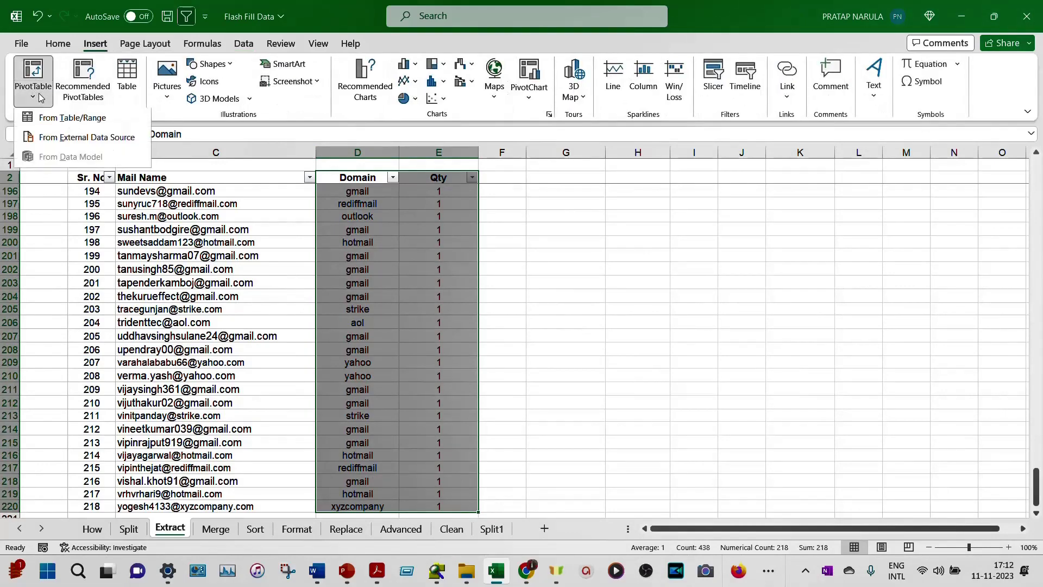
left_click(65, 118)
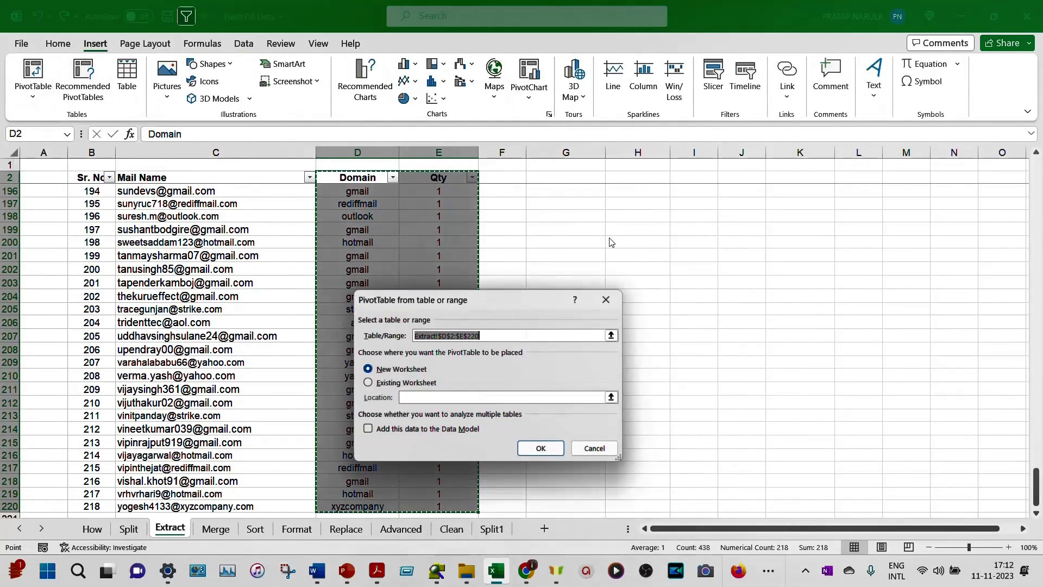
left_click(417, 384)
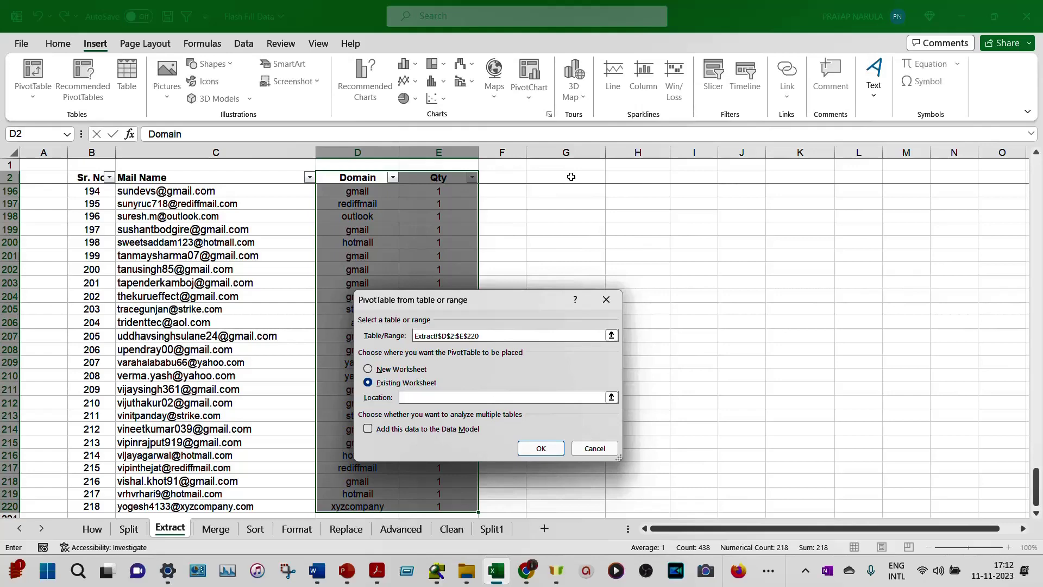
left_click(571, 177)
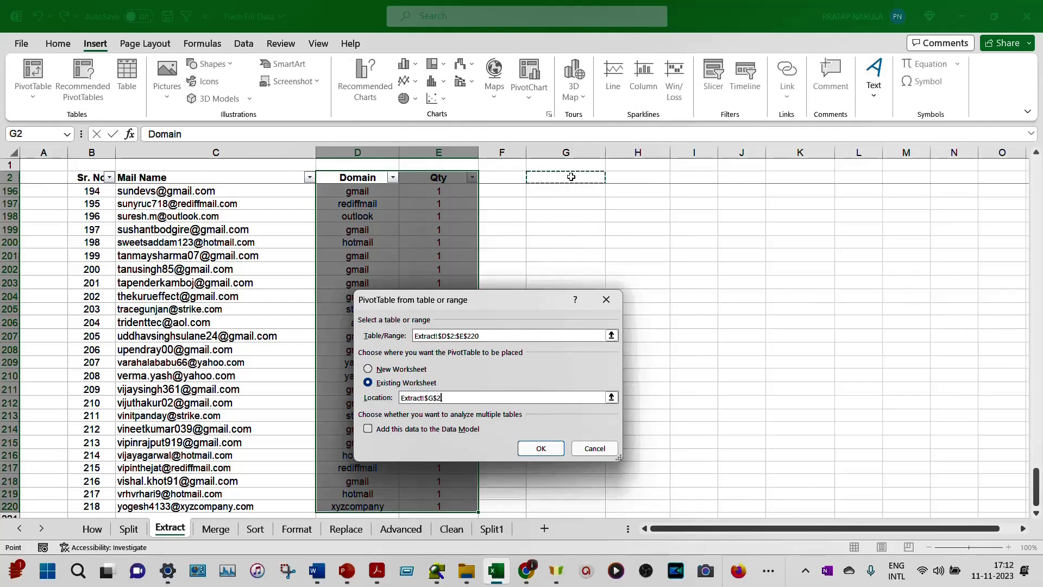
left_click(540, 448)
left_click_drag(852, 242, 901, 486)
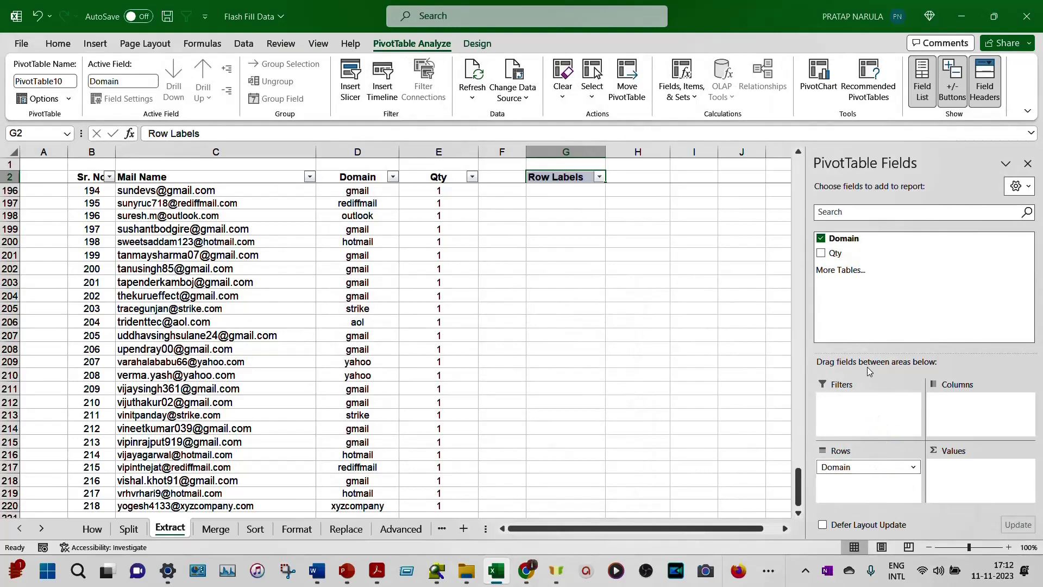
Step: Add Qty as summed values and sort domains descending by Sum of Qty
left_click_drag(835, 255, 970, 496)
left_click_drag(798, 486, 800, 139)
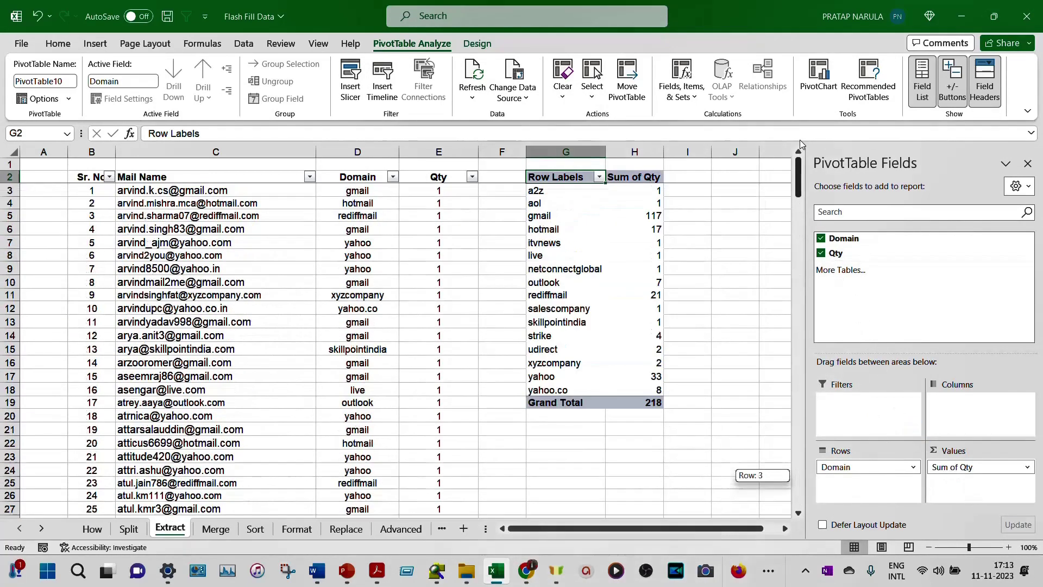
left_click(599, 177)
left_click(541, 229)
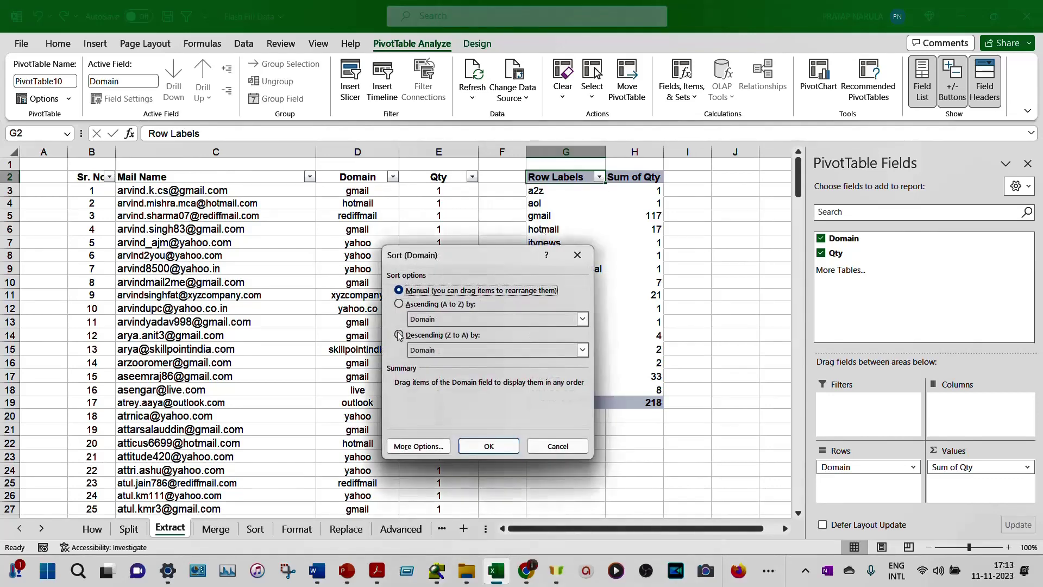
left_click(399, 334)
left_click(583, 350)
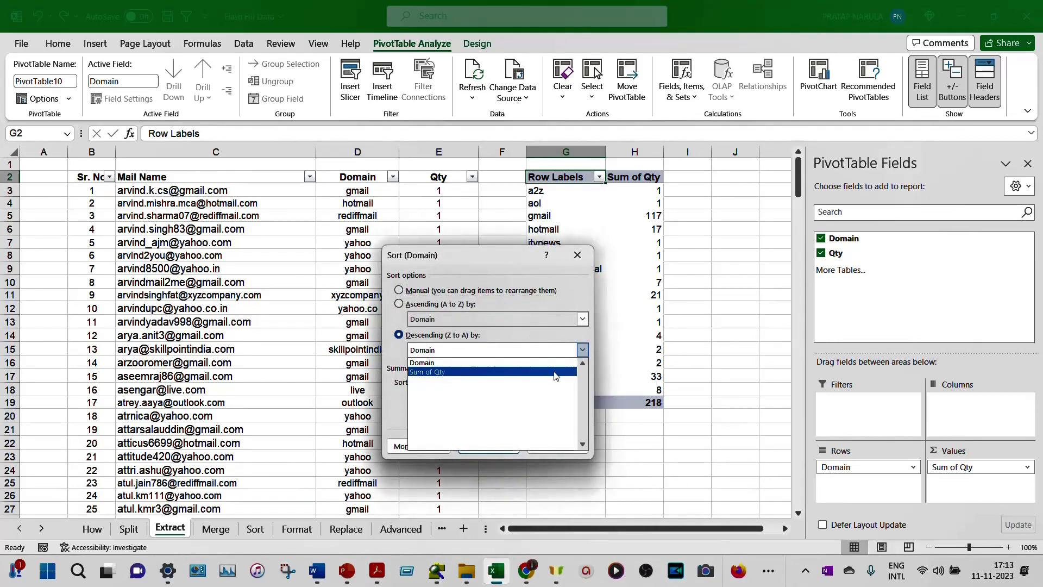
left_click(565, 375)
left_click(502, 452)
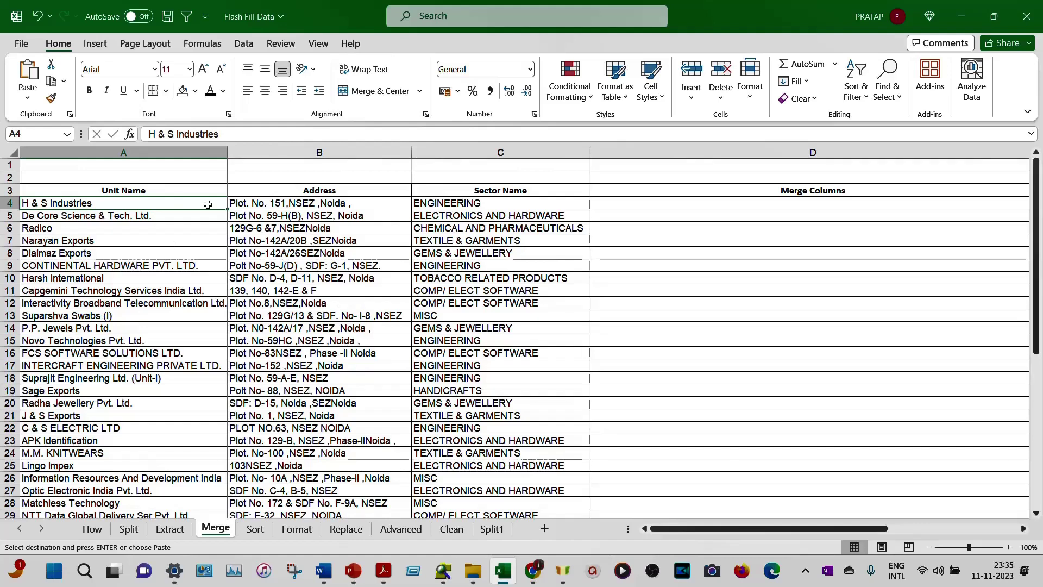
Step: Select cell D4, the first Merge Columns cell
left_click(638, 203)
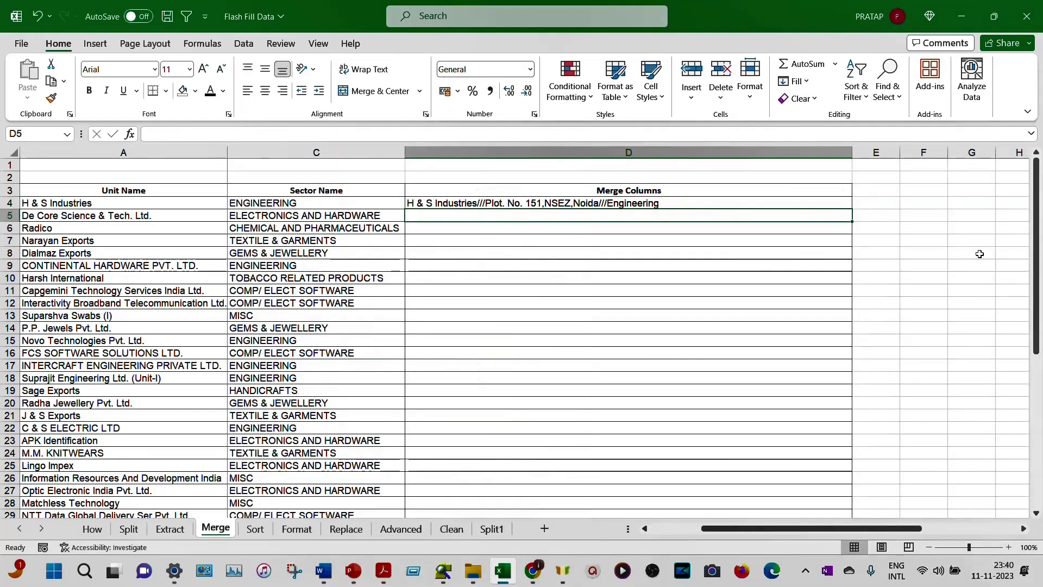
Step: Clear the stray entry in D5 and Flash Fill Merge Columns with name, address and sector joined by ///
type("De C")
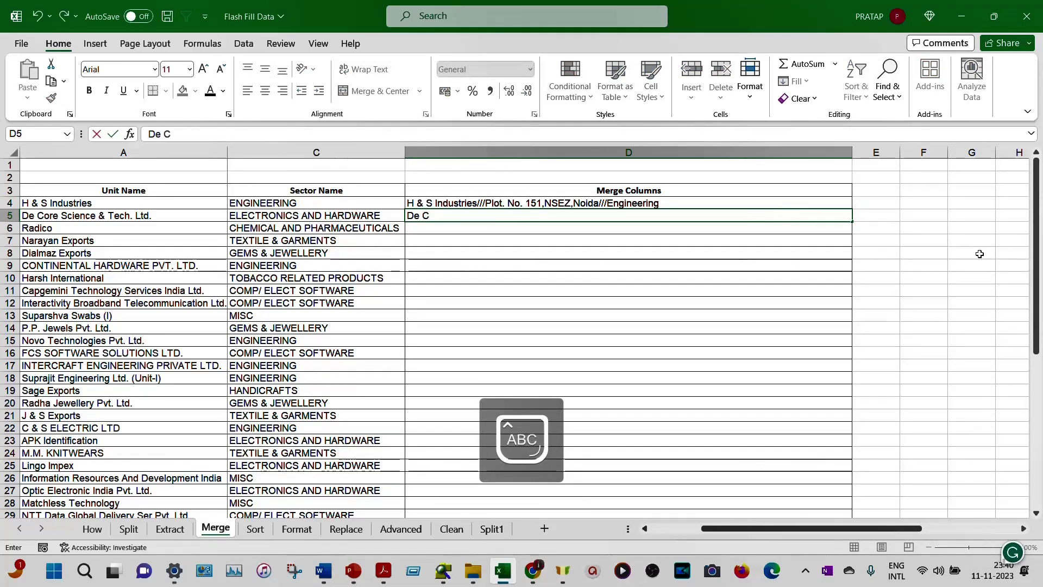
type("ore")
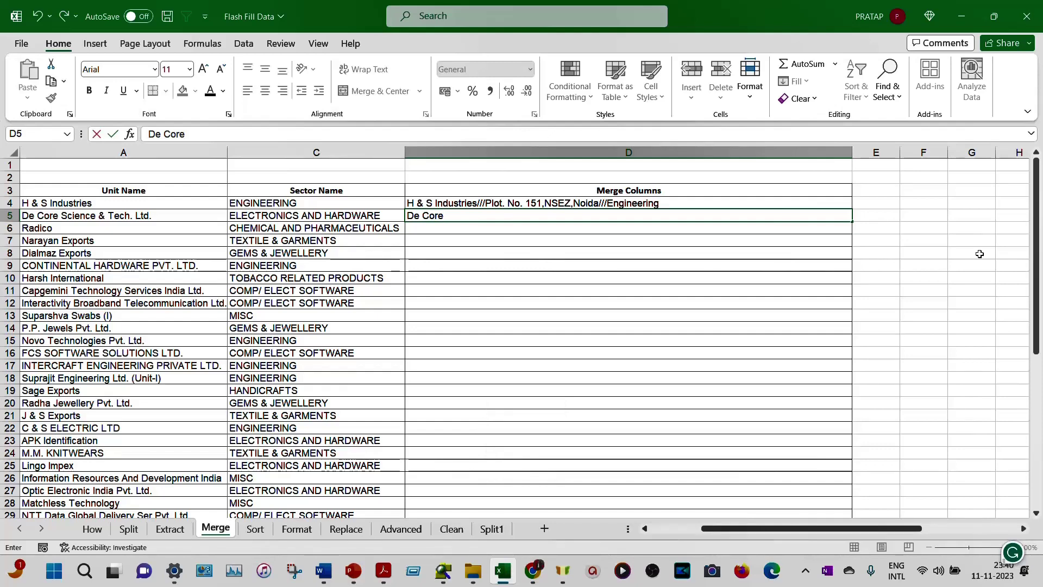
key("BackSpace")
key("BackSpace")
key("BackSpace")
key("BackSpace")
key("BackSpace")
key("BackSpace")
key("BackSpace")
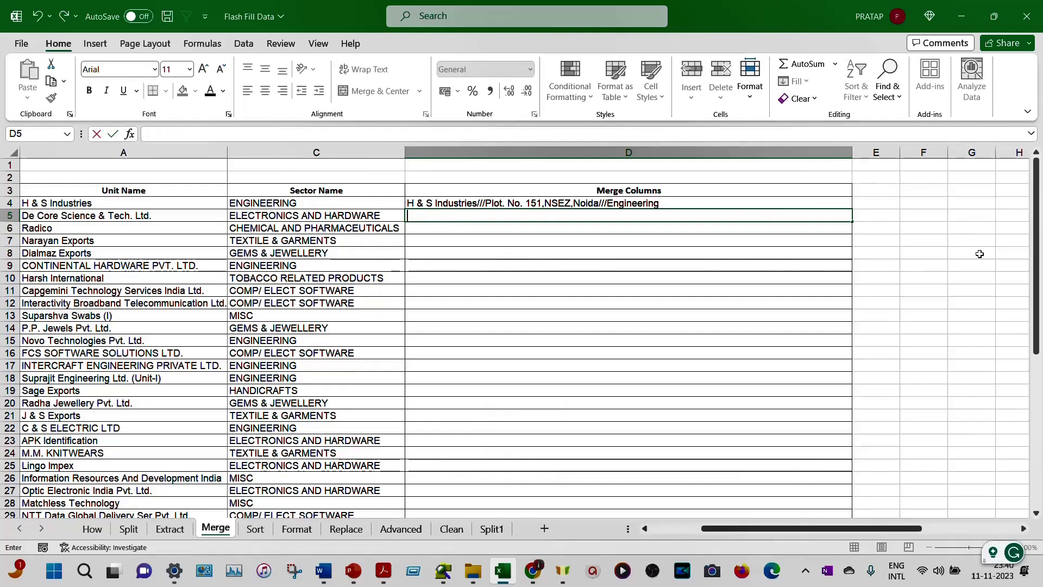
key("Escape")
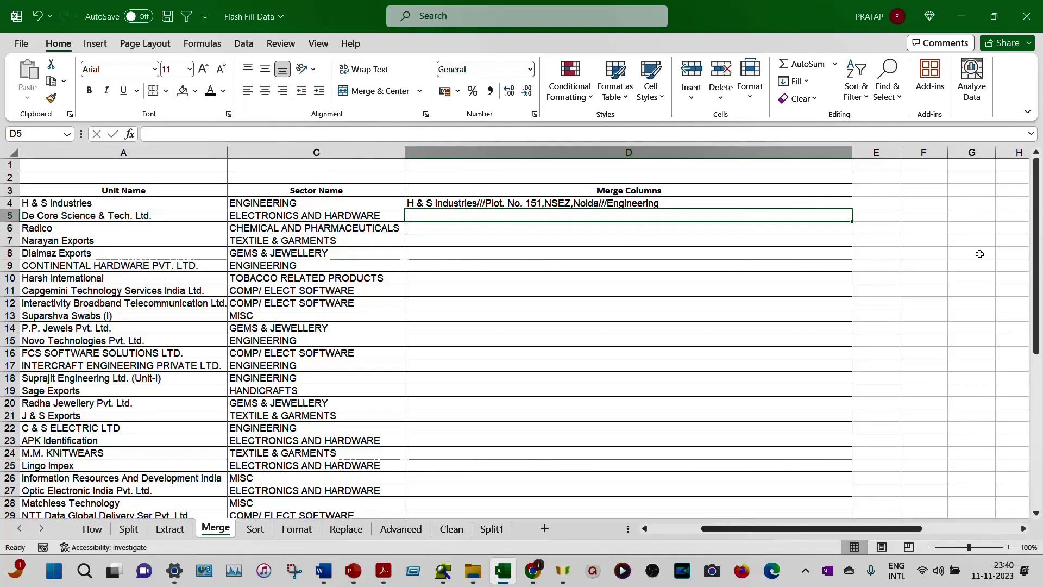
key("ctrl+e")
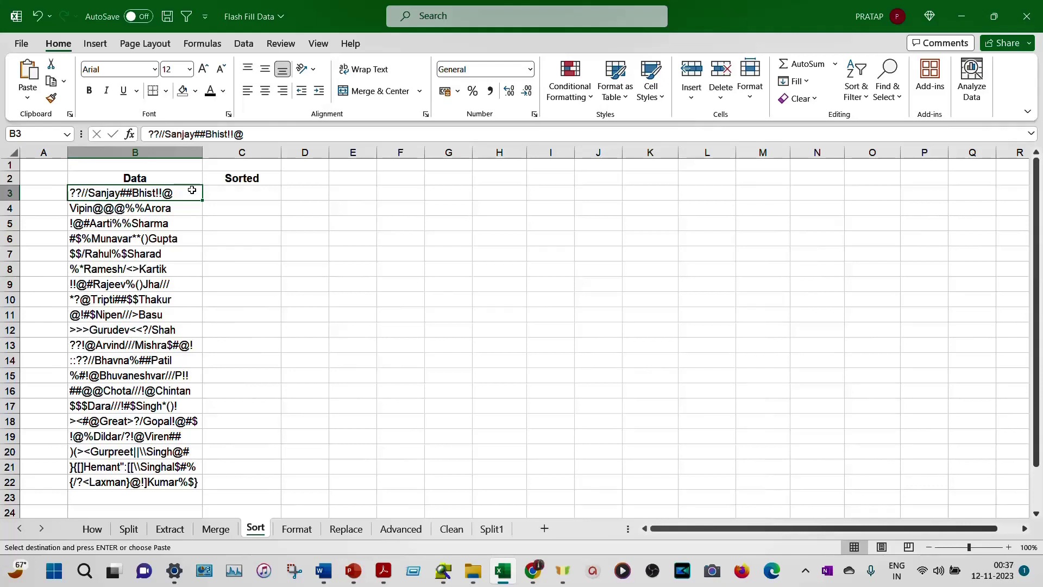
Step: Enter the first person's cleaned full name in C3 as the Sorted example
key("Right")
key("Return")
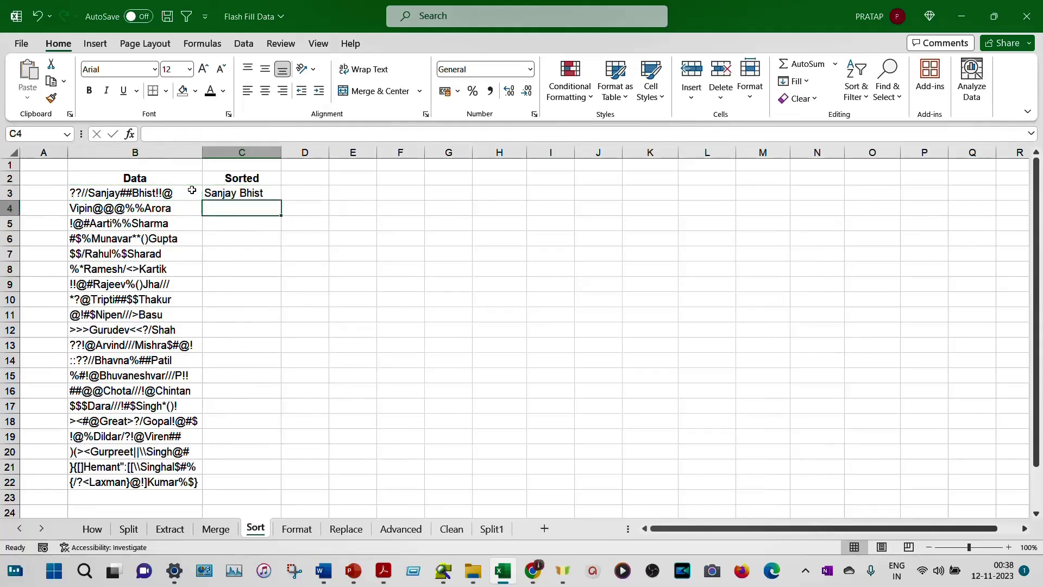
Step: Leave C4 empty, Flash Fill the Sorted column, and bring up the Flash Fill Options
type("Vi")
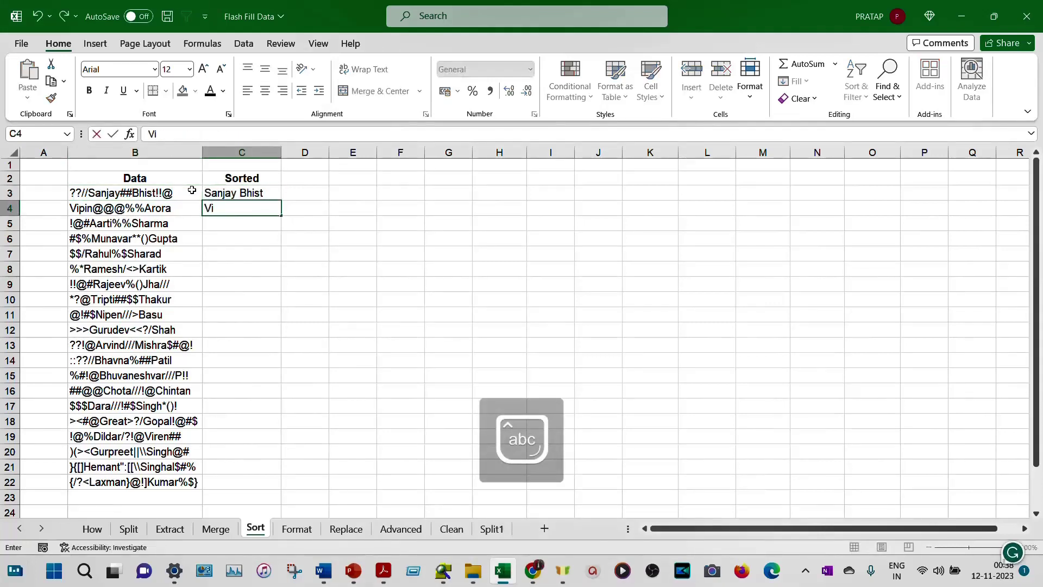
type("pin")
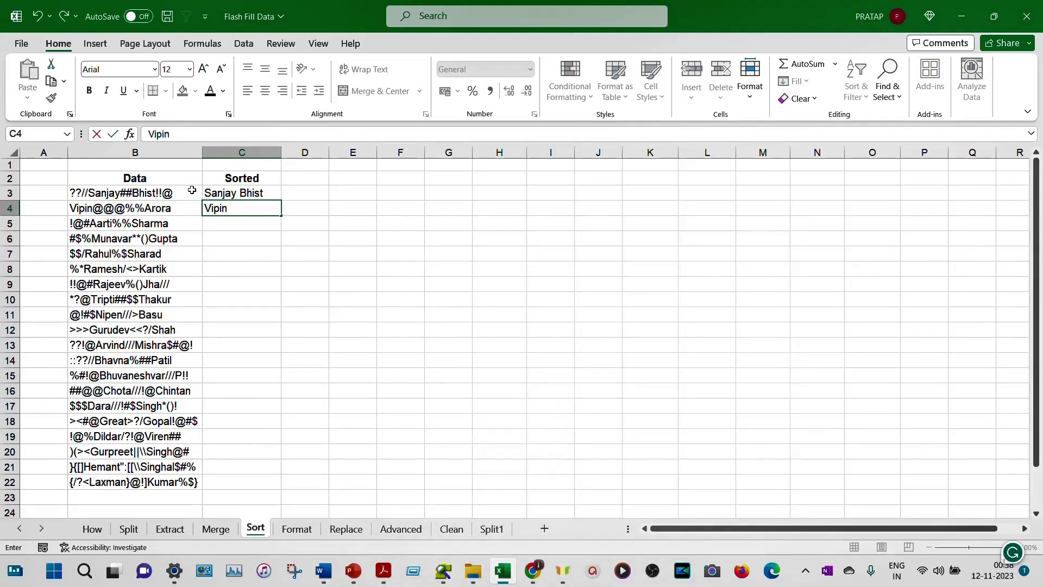
key("BackSpace")
key("BackSpace")
key("BackSpace")
key("BackSpace")
key("BackSpace")
key("Escape")
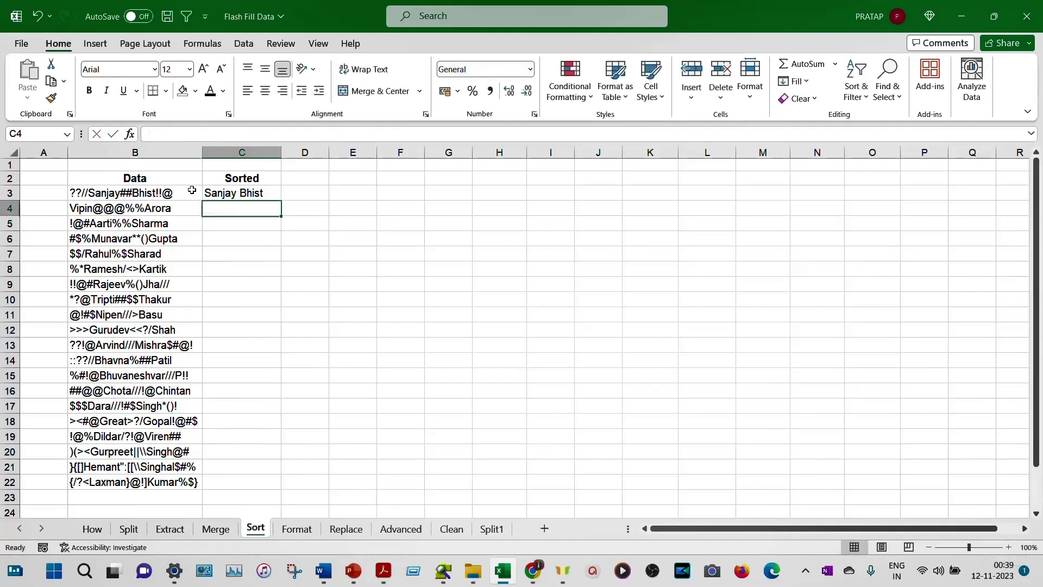
key("ctrl+e")
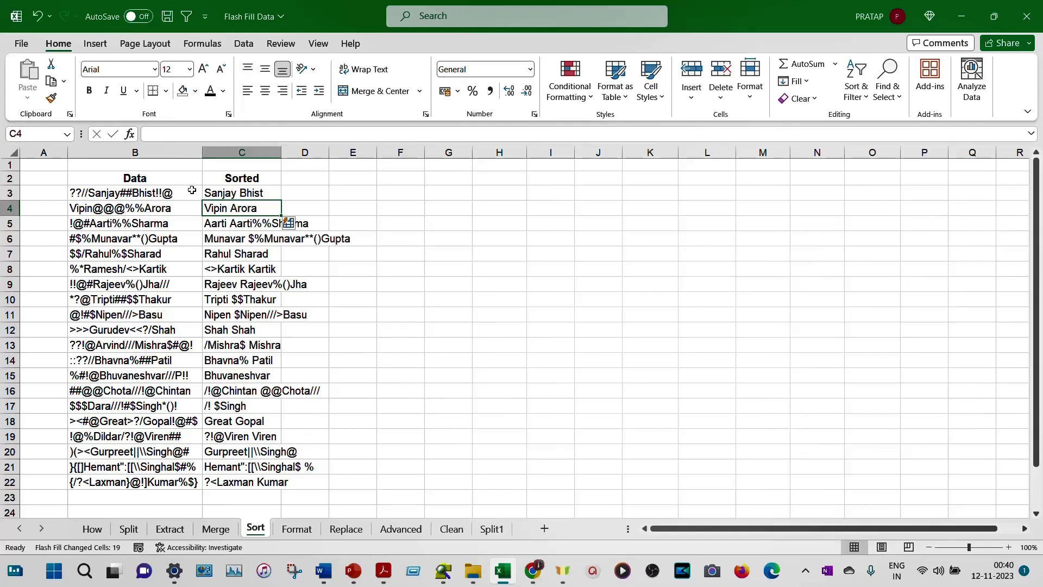
left_click(297, 225)
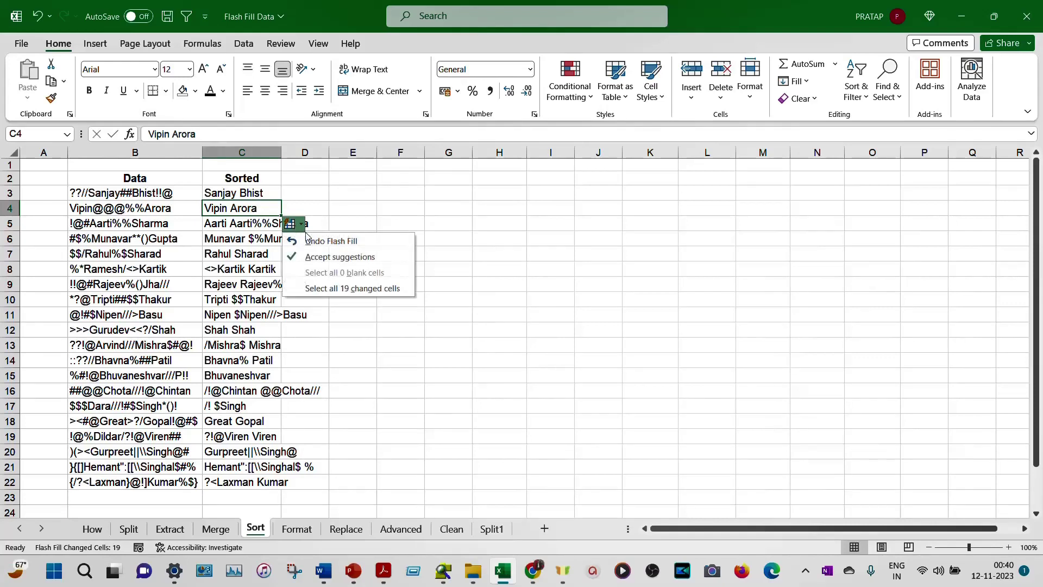
Step: Undo the flawed fill, add a second cleaned name in C4, and Flash Fill the Sorted column again
left_click(314, 241)
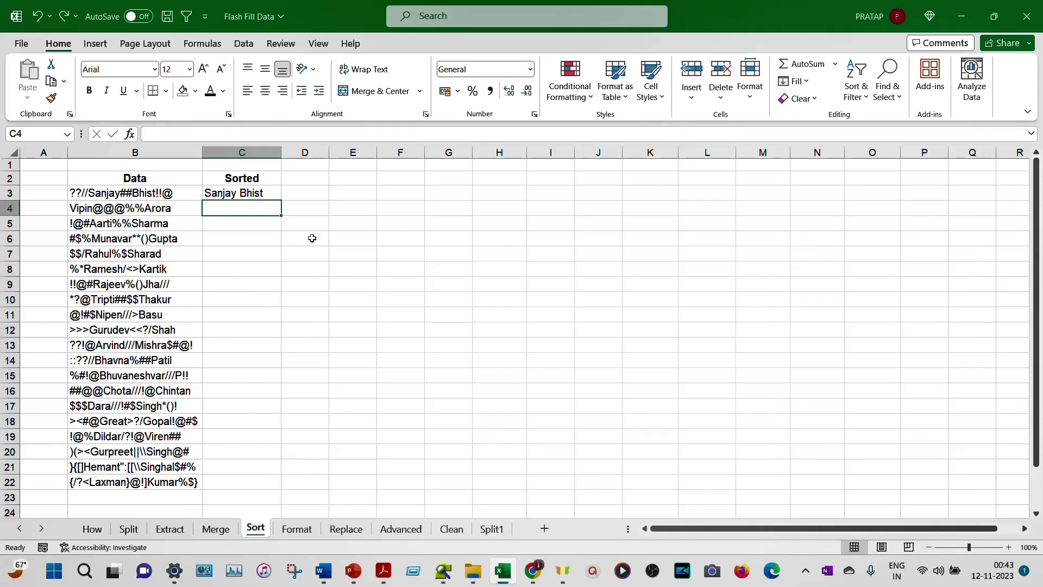
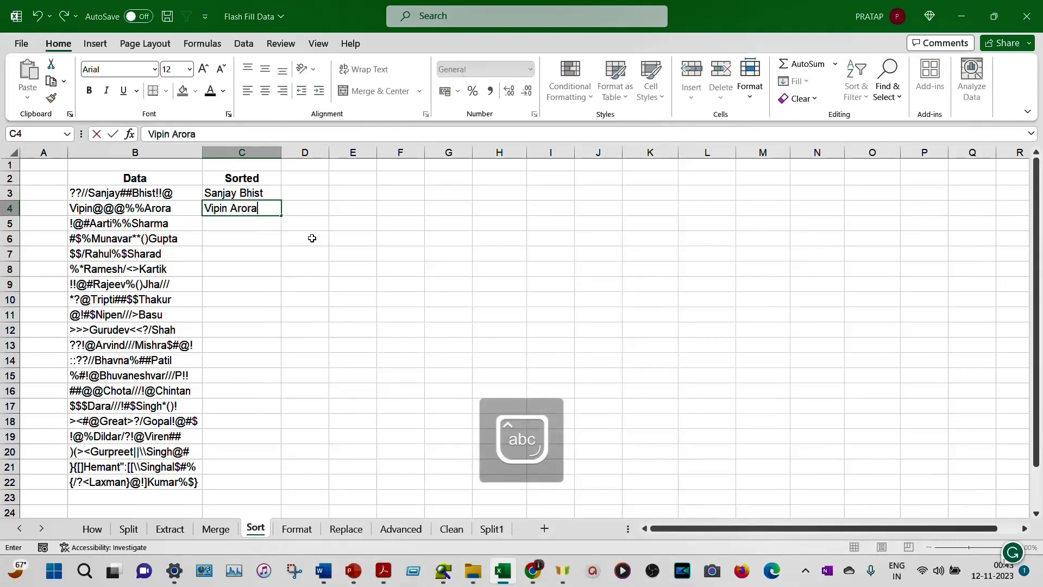
key("Return")
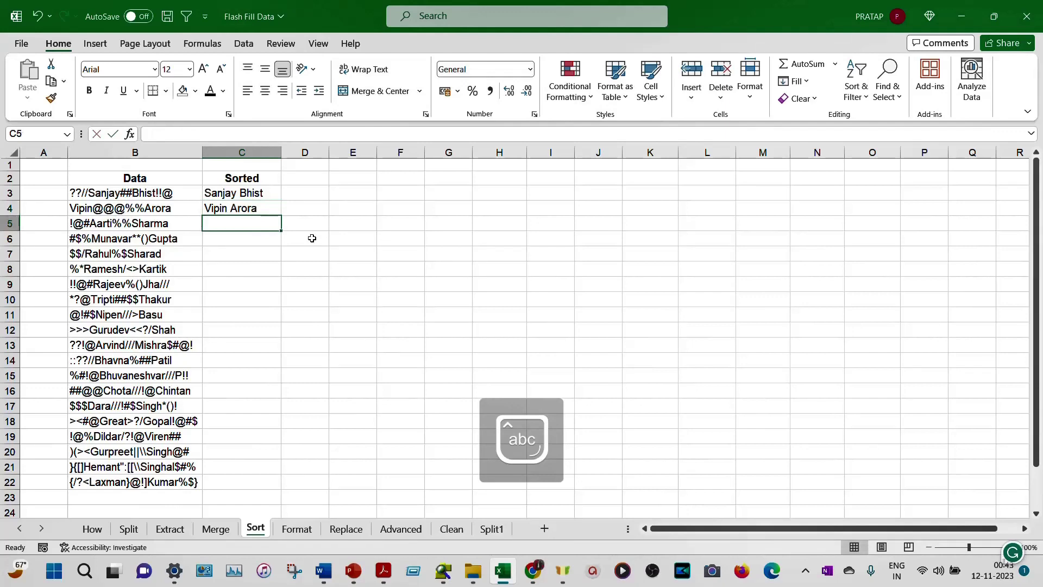
key("ctrl+e")
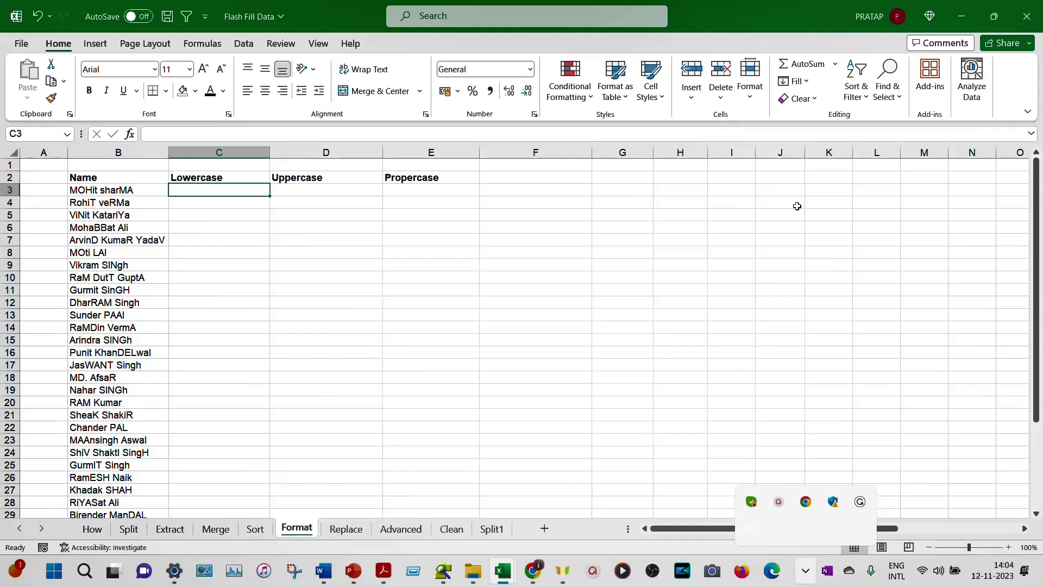
Step: Enter the first name in lowercase in C3 and accept Flash Fill's lowercase suggestions down the column
key("Return")
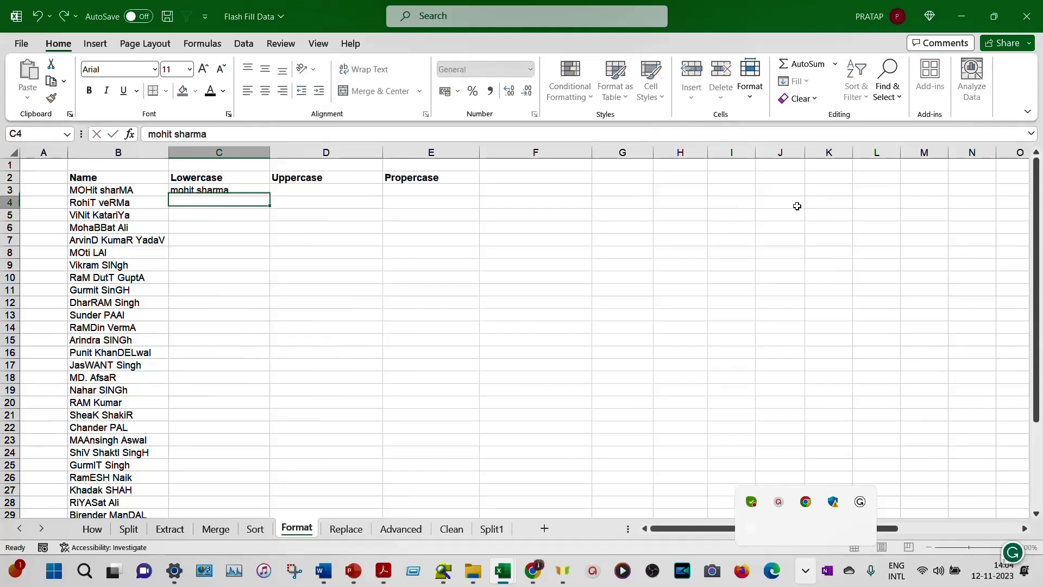
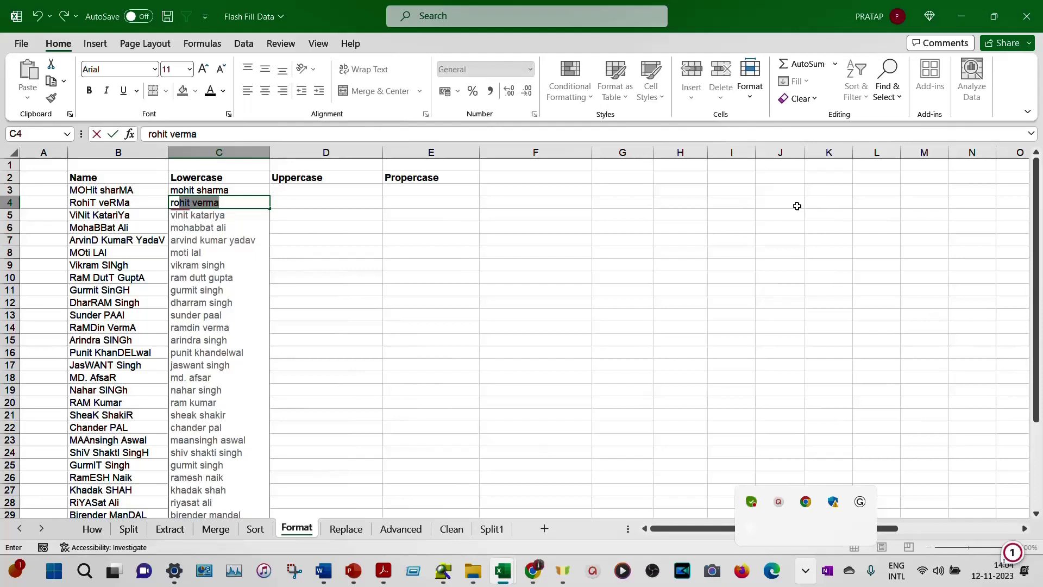
key("Return")
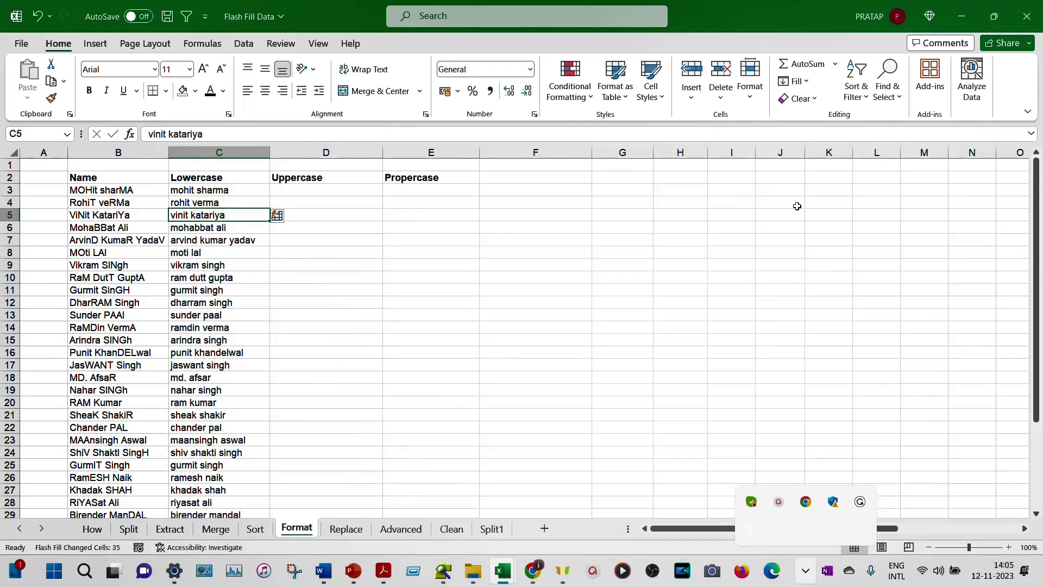
Step: Type the first name in capitals in D3 with Caps Lock and accept the uppercase Flash Fill
key("Up")
key("Up")
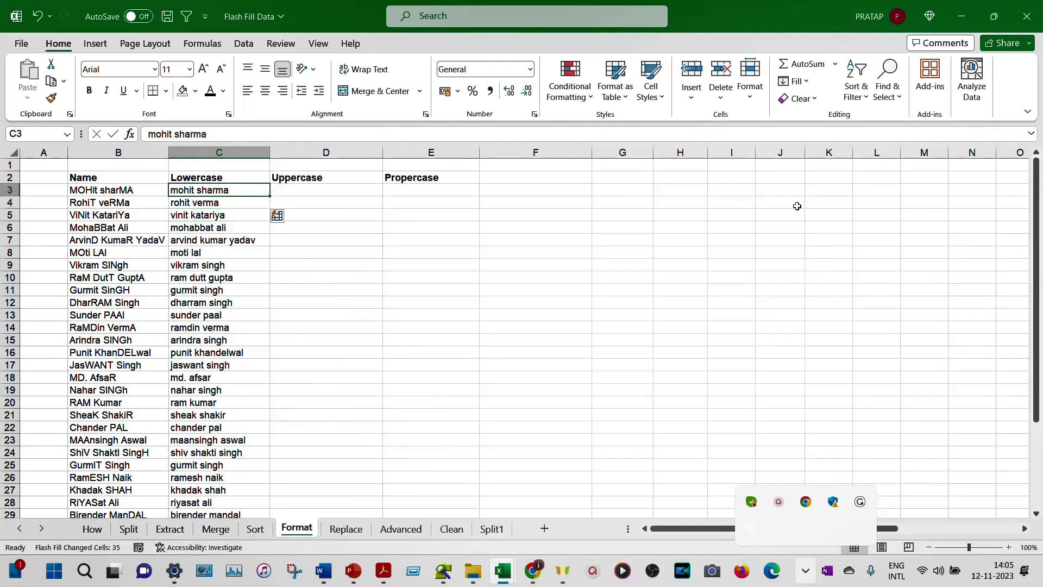
key("Right")
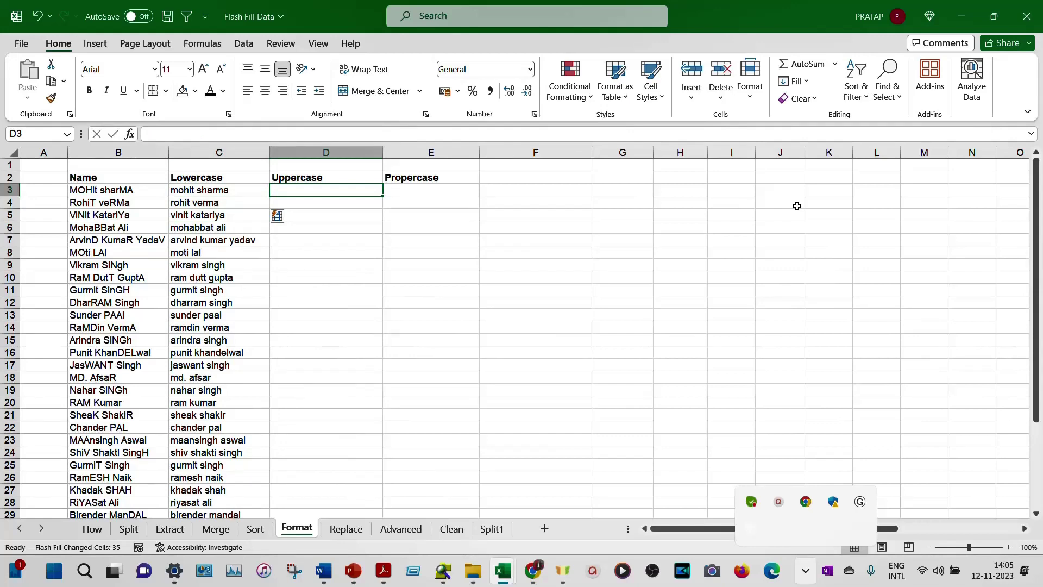
key("F2")
key("Caps_Lock")
key("Return")
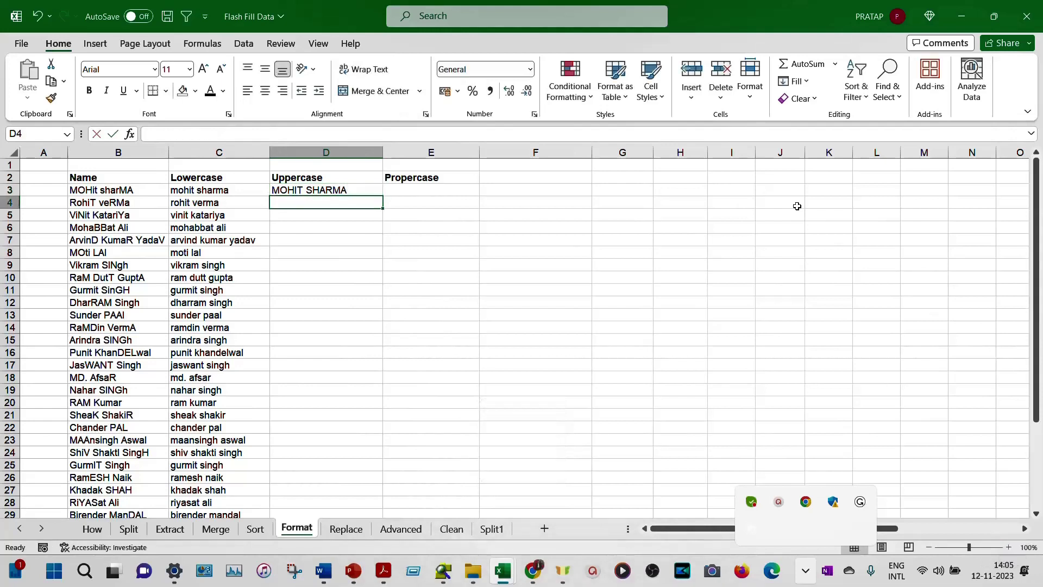
type("RO")
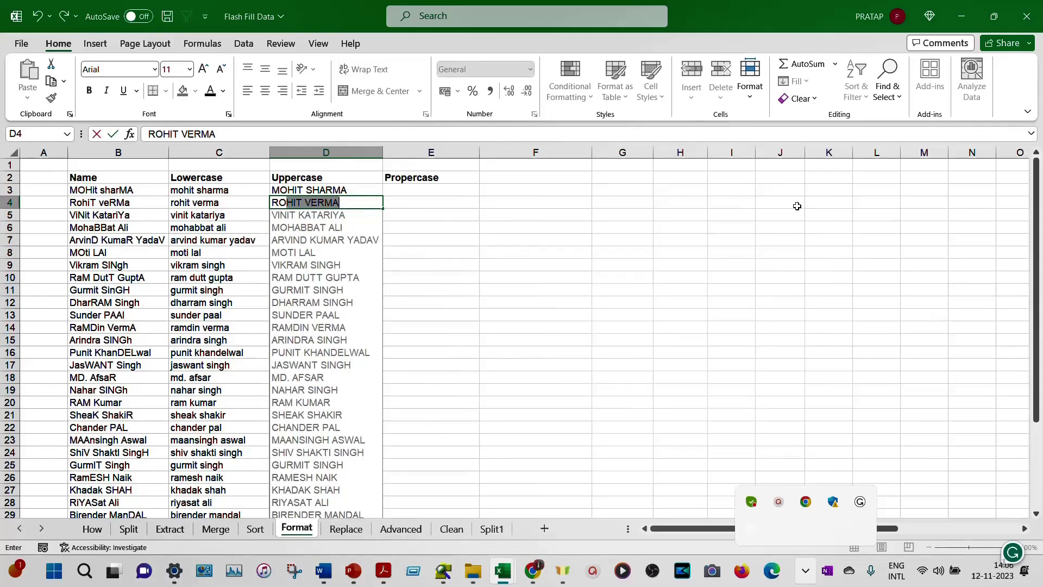
key("Return")
key("Right")
key("Up")
key("Up")
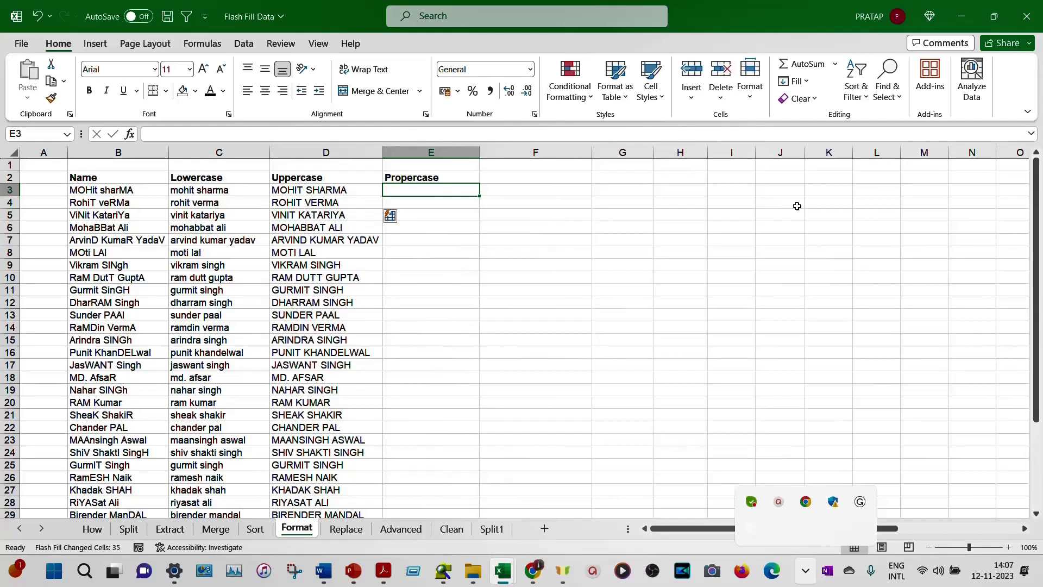
Step: Enter the first name capitalised word by word in E3 and accept the Propercase Flash Fill suggestions
key("Return")
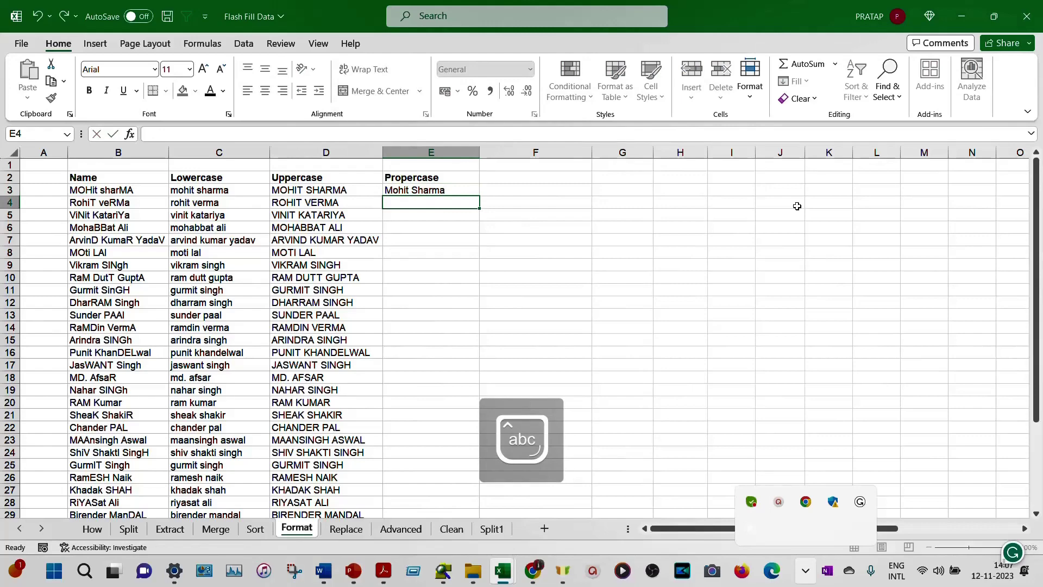
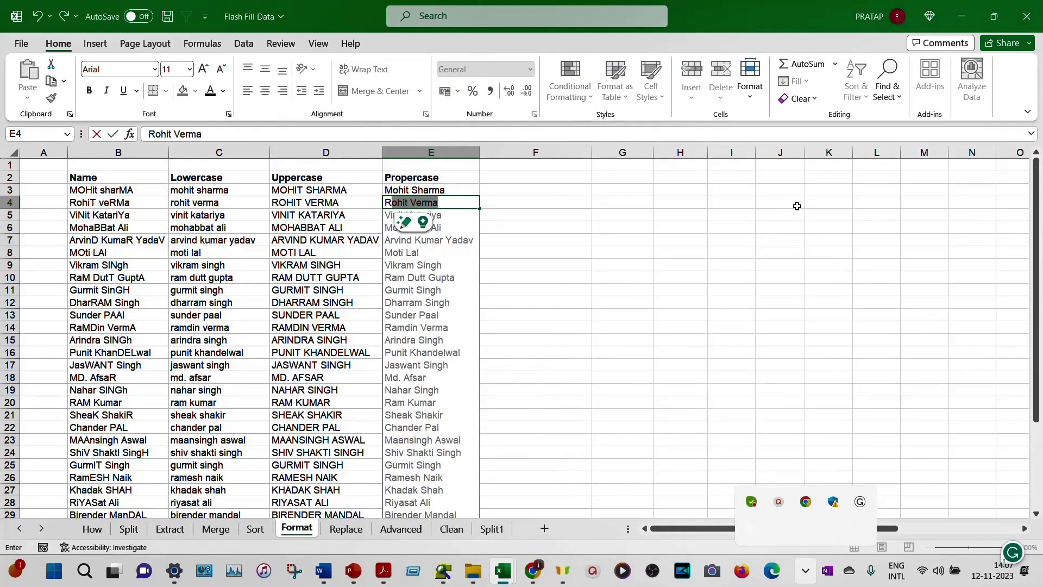
key("Return")
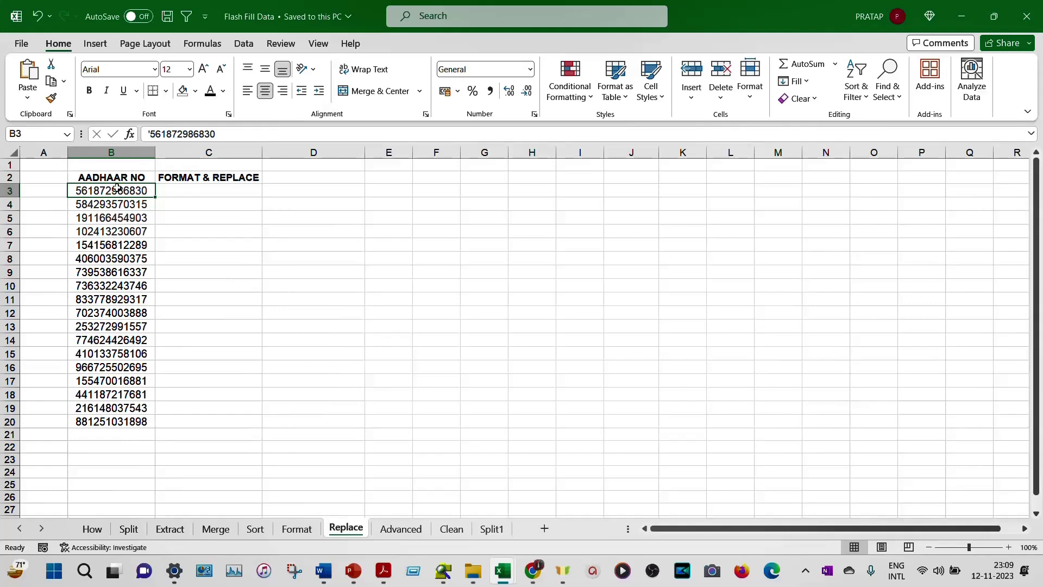
Step: Select C3, the first cell of the FORMAT & REPLACE column
key("Right")
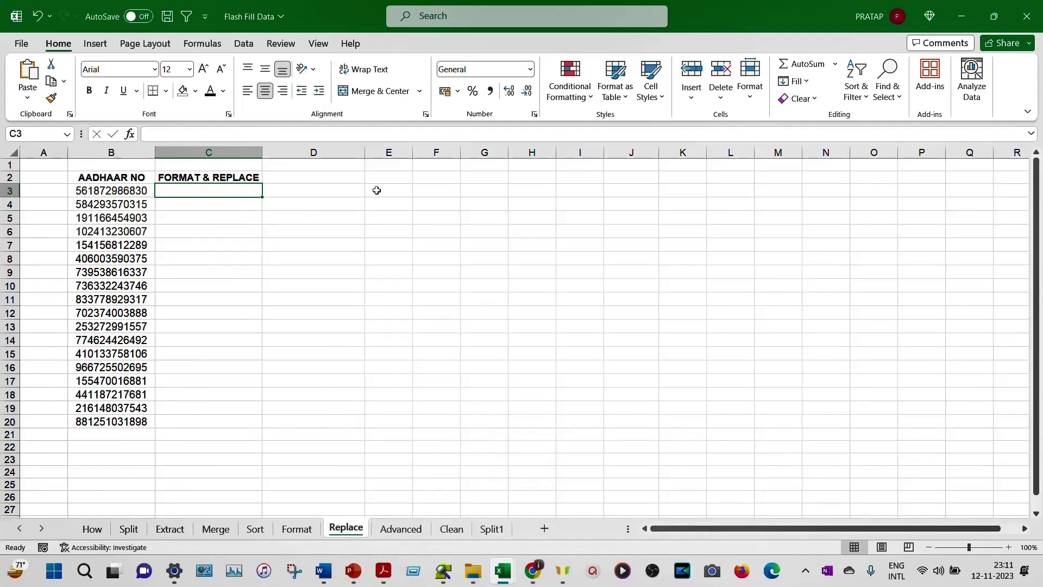
Step: Enter the masked example '56XX-XXXX-XX30 in C3 as text
type("56XX-")
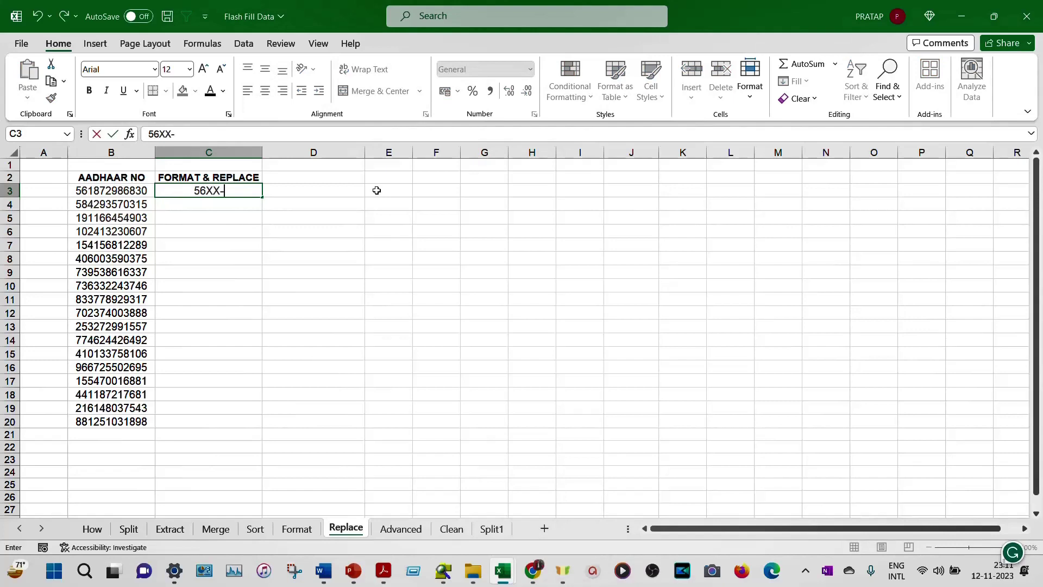
left_click(193, 190)
type("'")
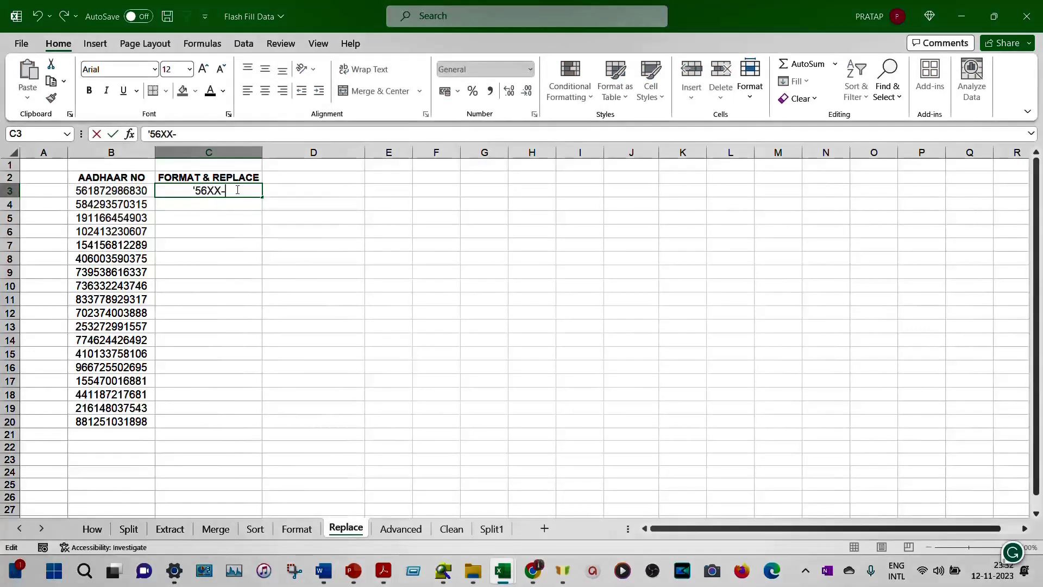
left_click(237, 189)
type("XXXX")
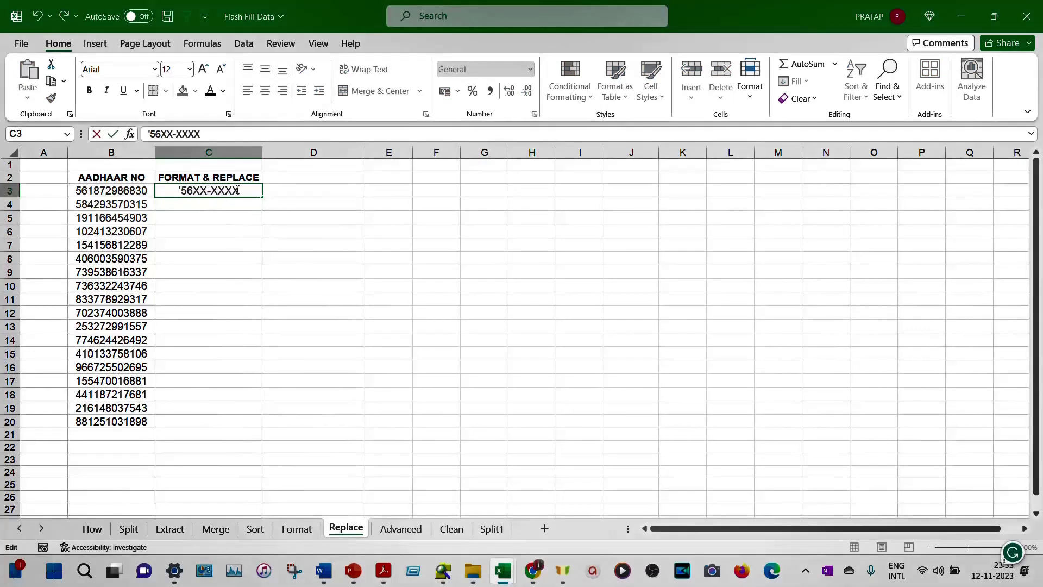
type("-XX30")
key("Return")
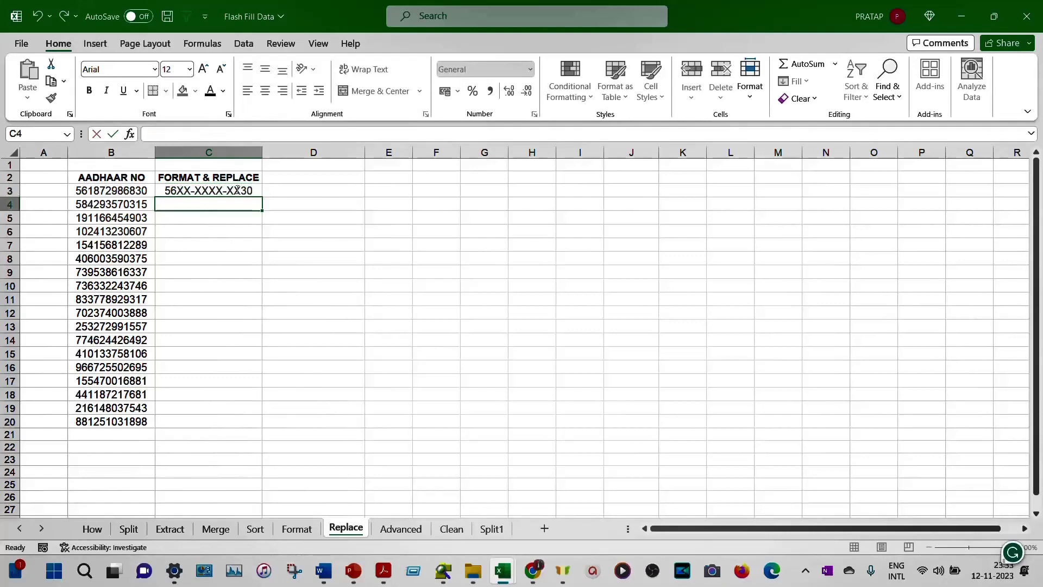
Step: Leave C4 empty and Flash Fill the masked Aadhaar pattern down column C
type("58")
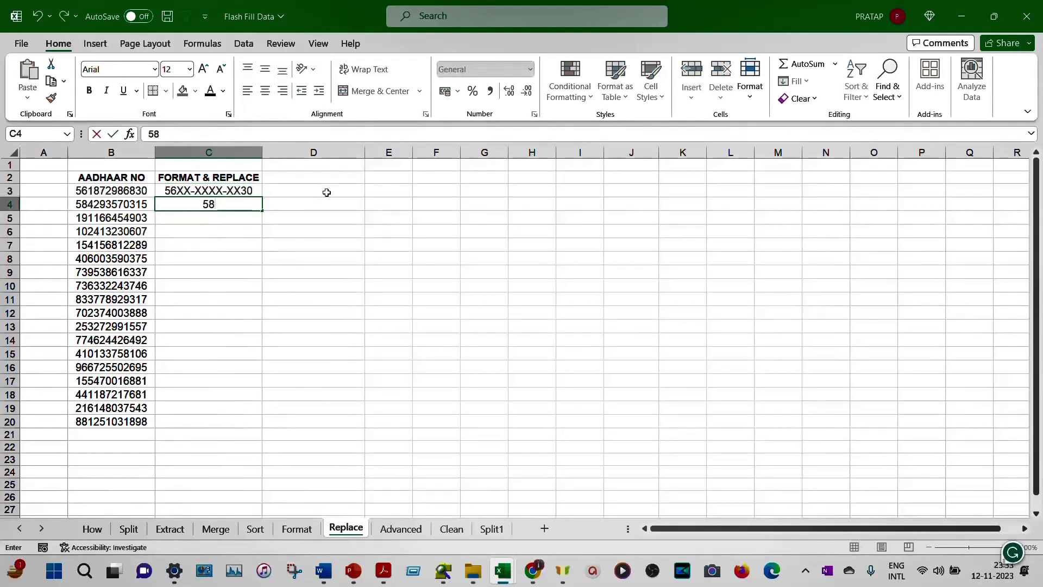
type("XX")
key("BackSpace")
key("BackSpace")
key("BackSpace")
key("BackSpace")
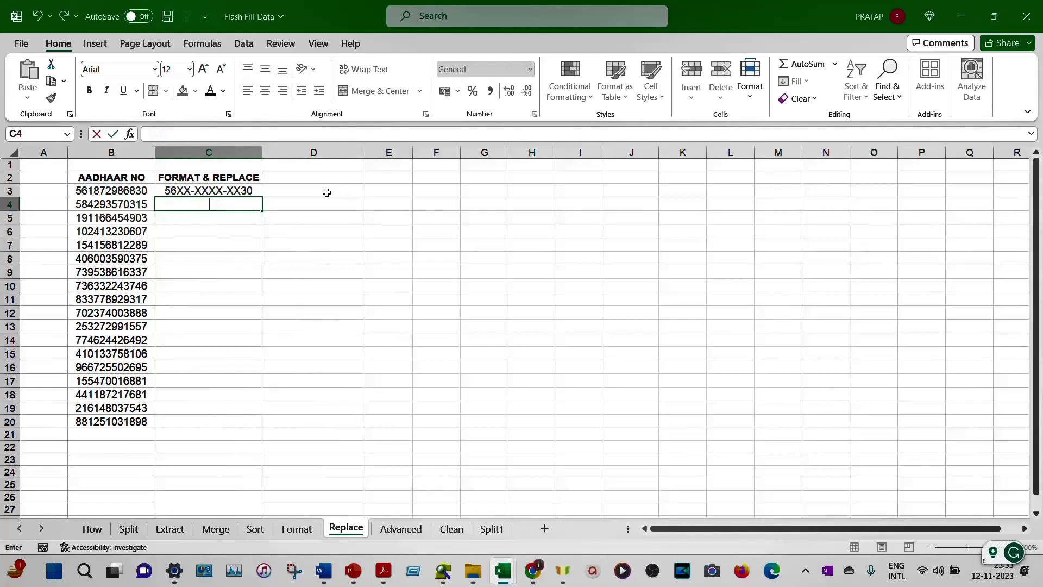
key("Escape")
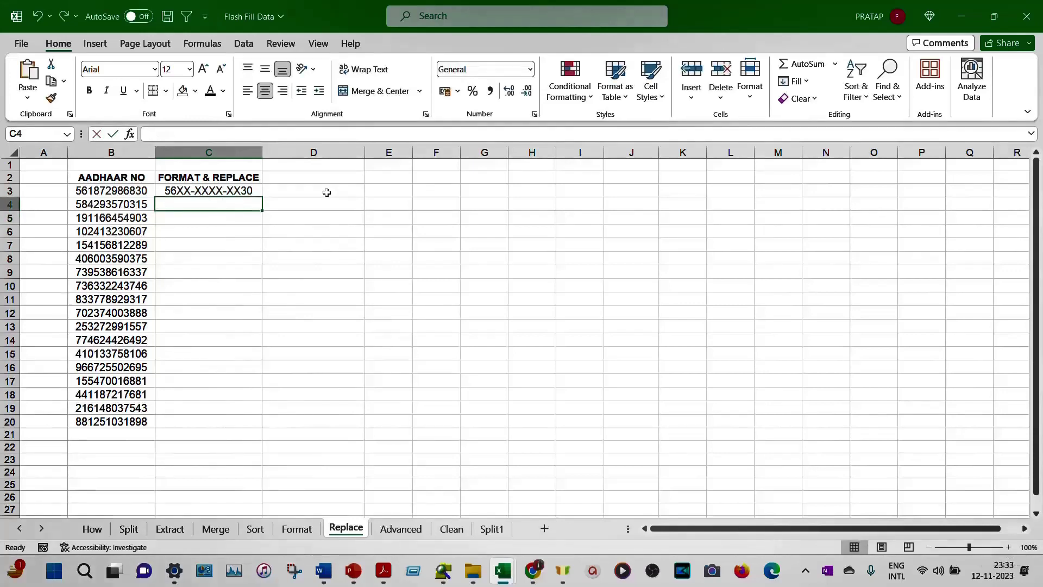
key("ctrl+e")
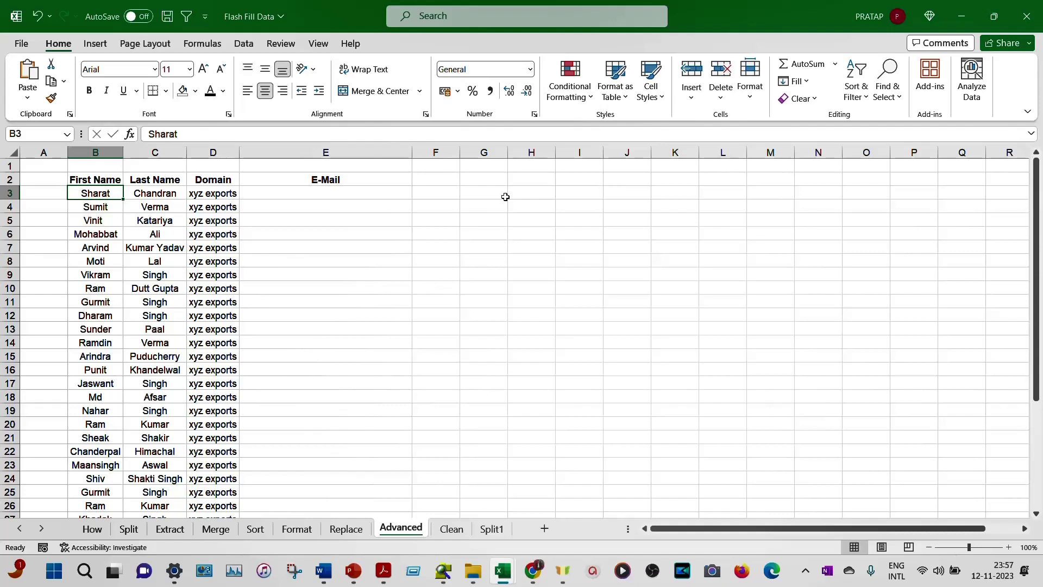
key("Right")
key("Right")
key("Right")
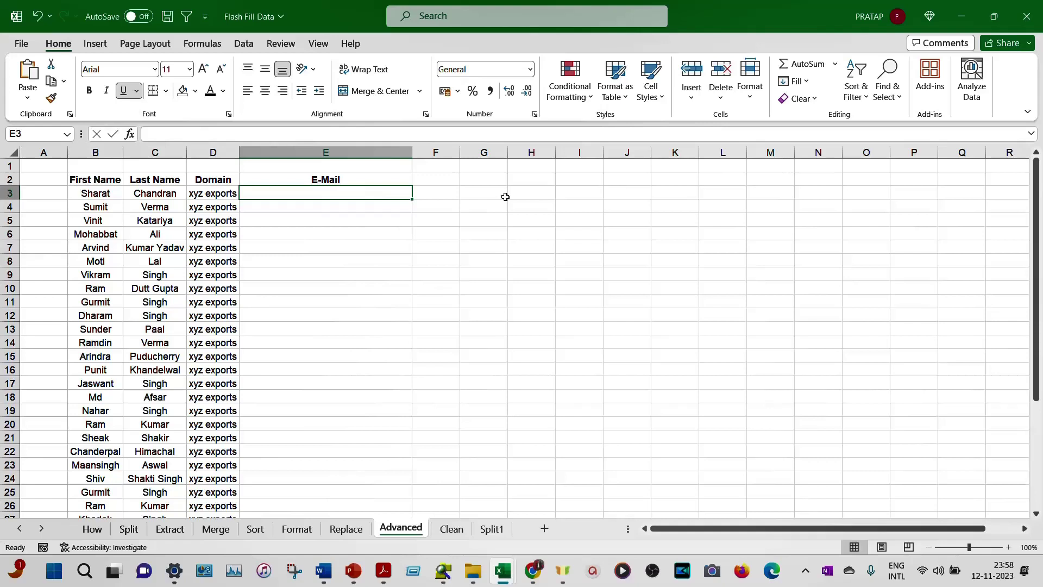
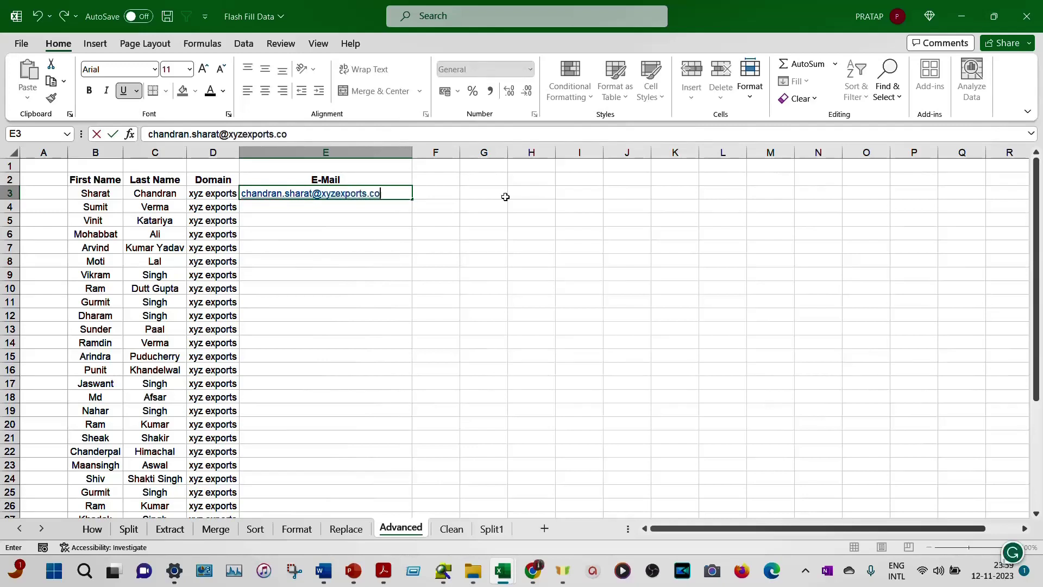
key("Return")
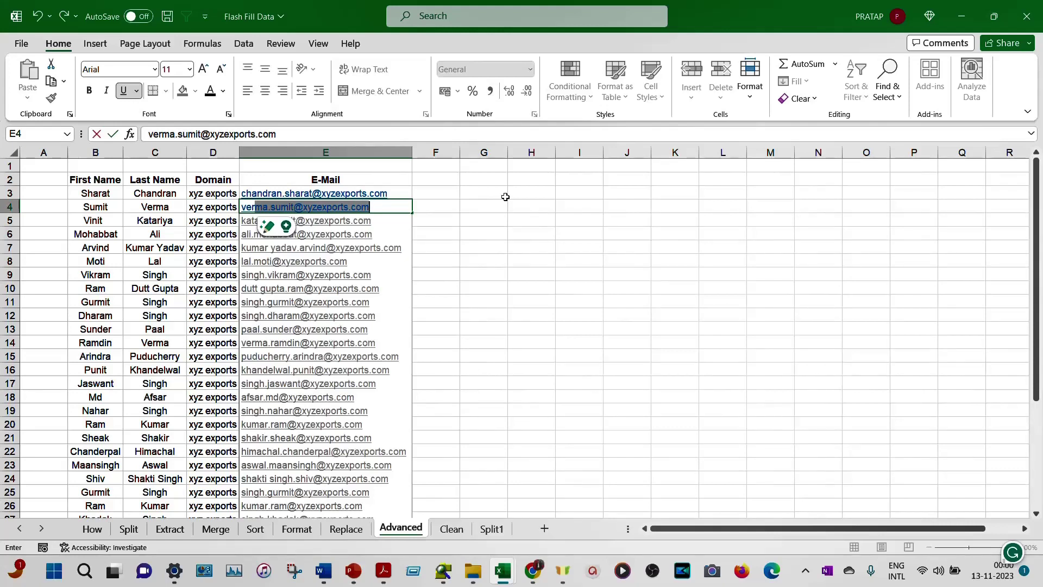
key("Return")
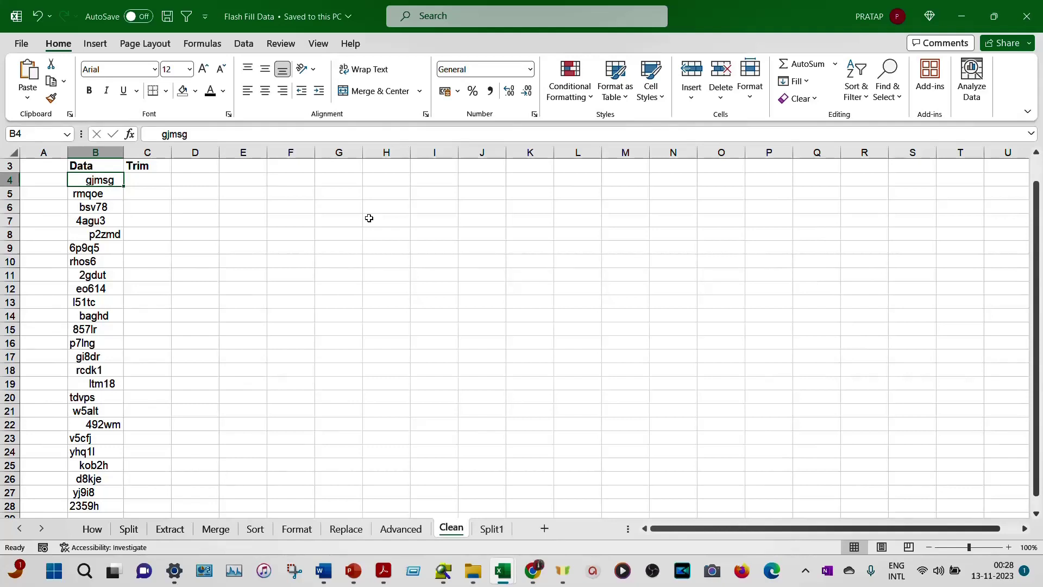
Step: Enter the trimmed value gjmsg in C4 and start rmqoe in C5 to trigger the Flash Fill preview
key("Right")
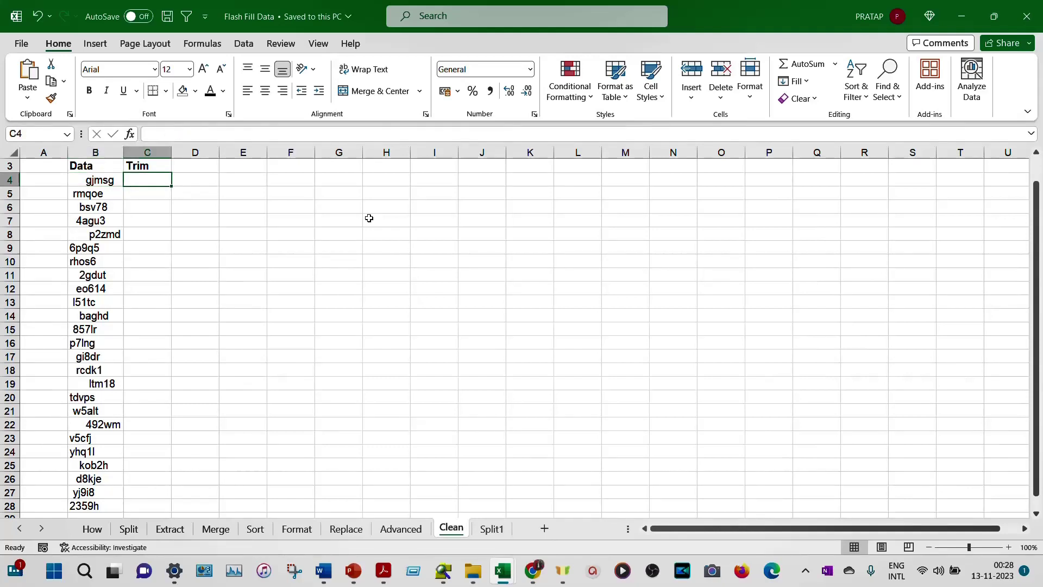
type("gjmsg")
key("Return")
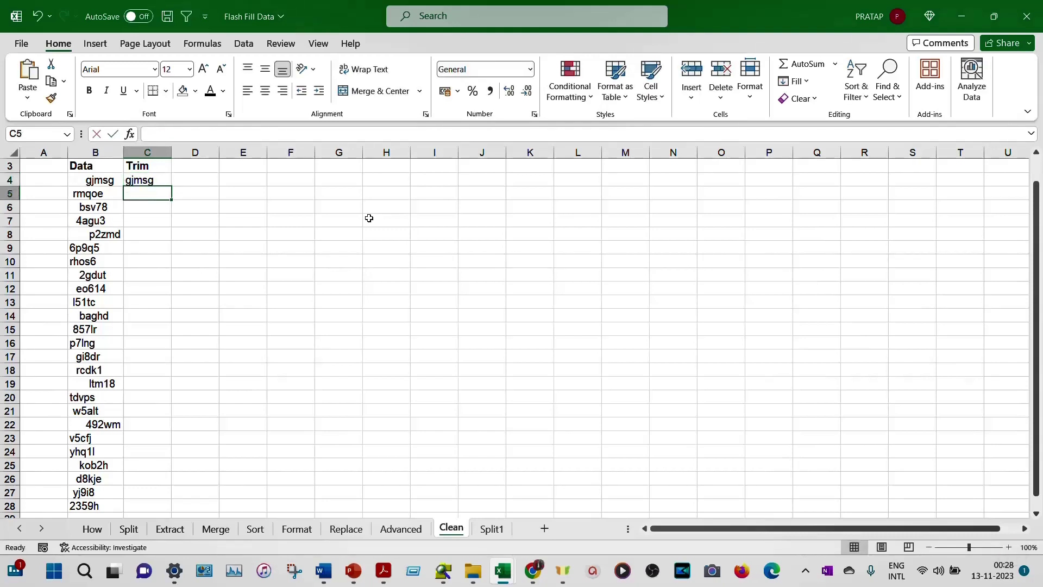
type("rmqoe")
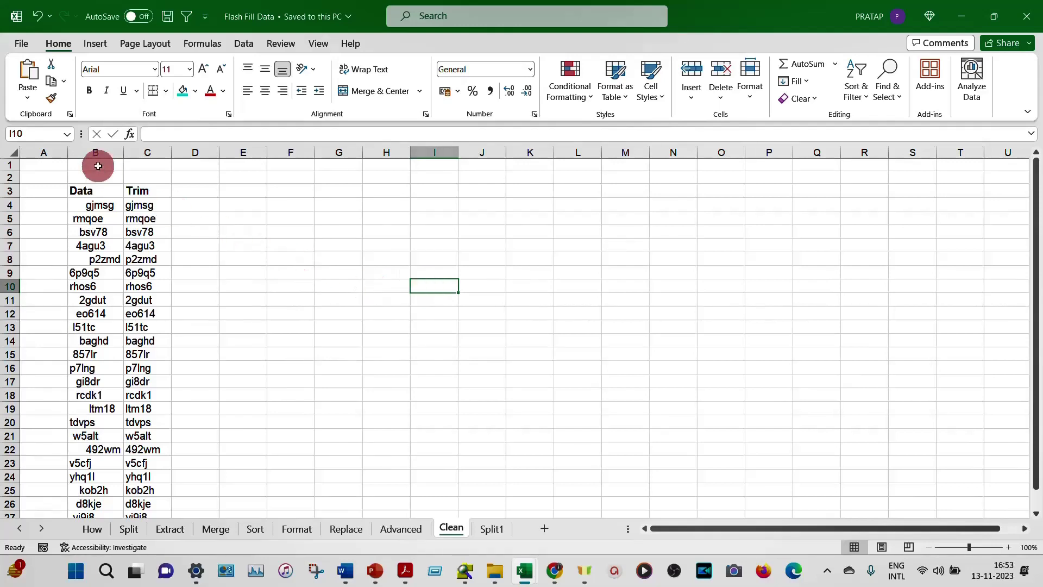
Step: Uncheck Automatically Flash Fill in Excel Options' Advanced editing settings and confirm with OK
left_click(21, 44)
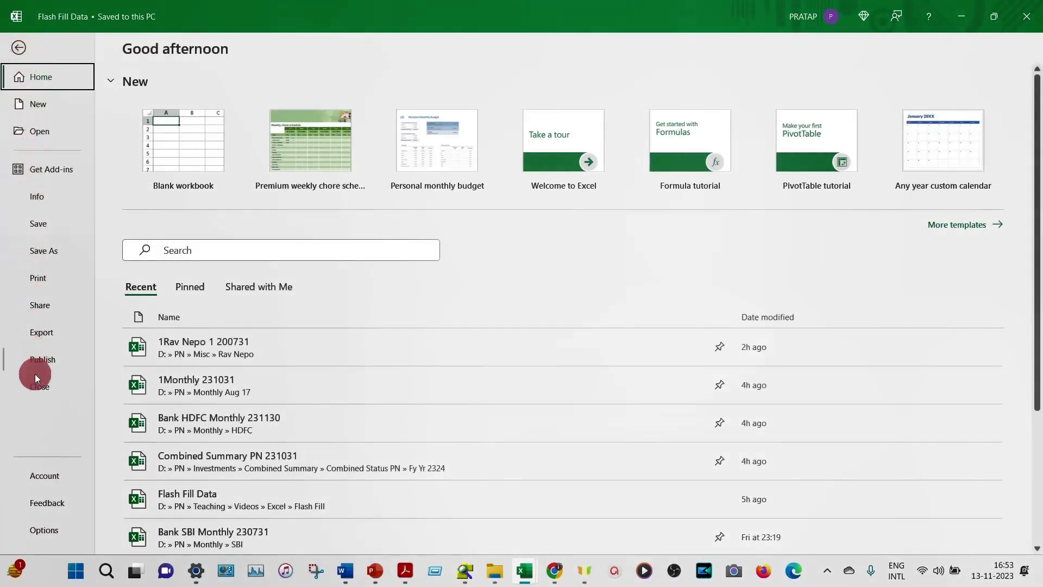
left_click(43, 529)
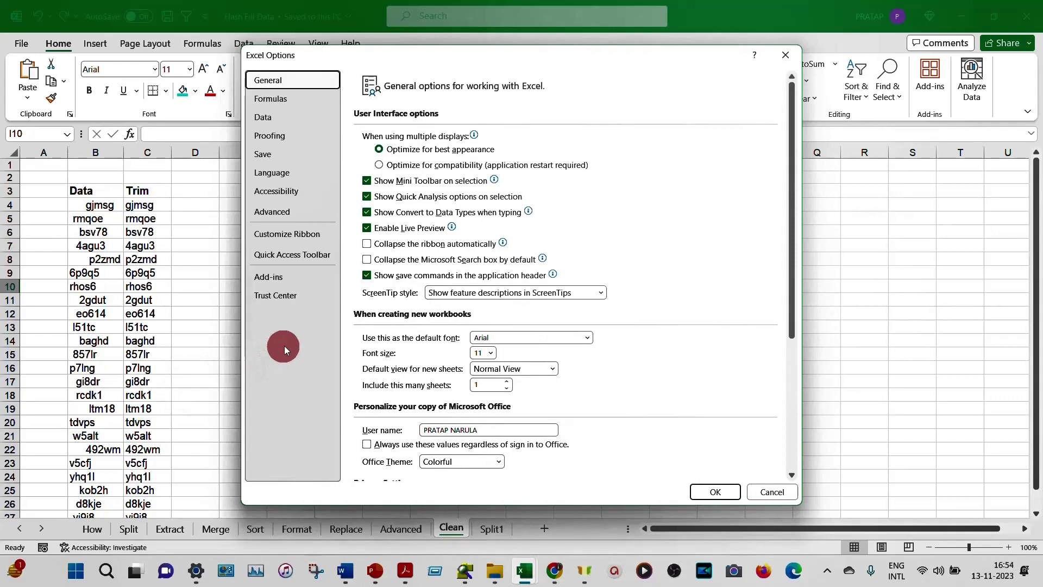
left_click(280, 210)
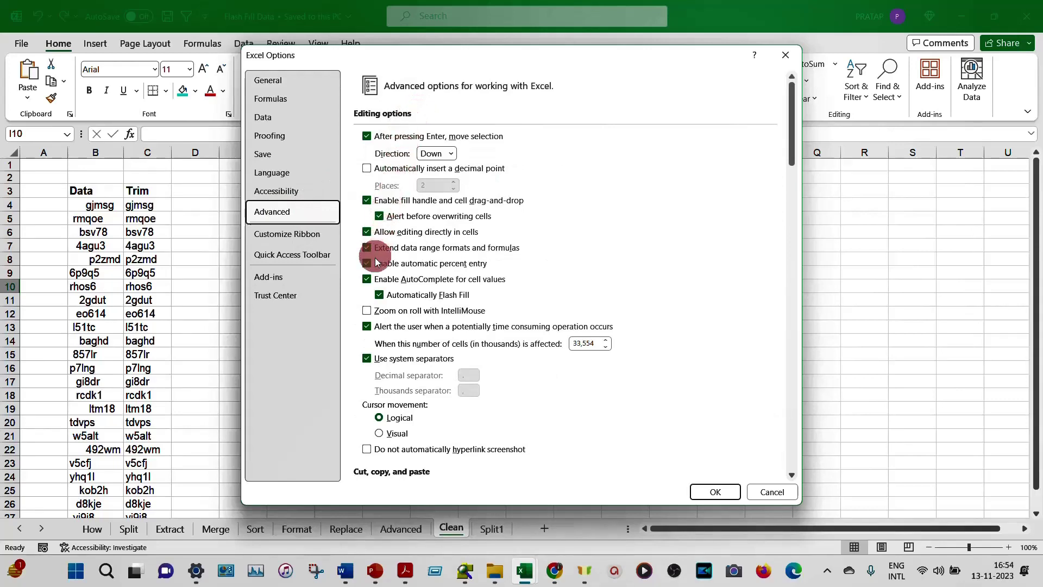
left_click(380, 295)
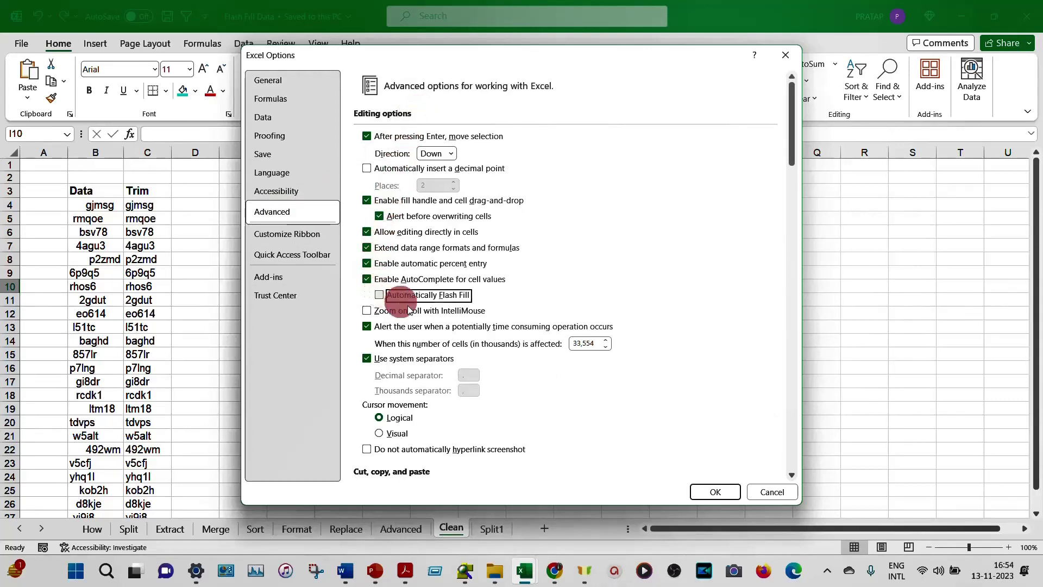
left_click(715, 491)
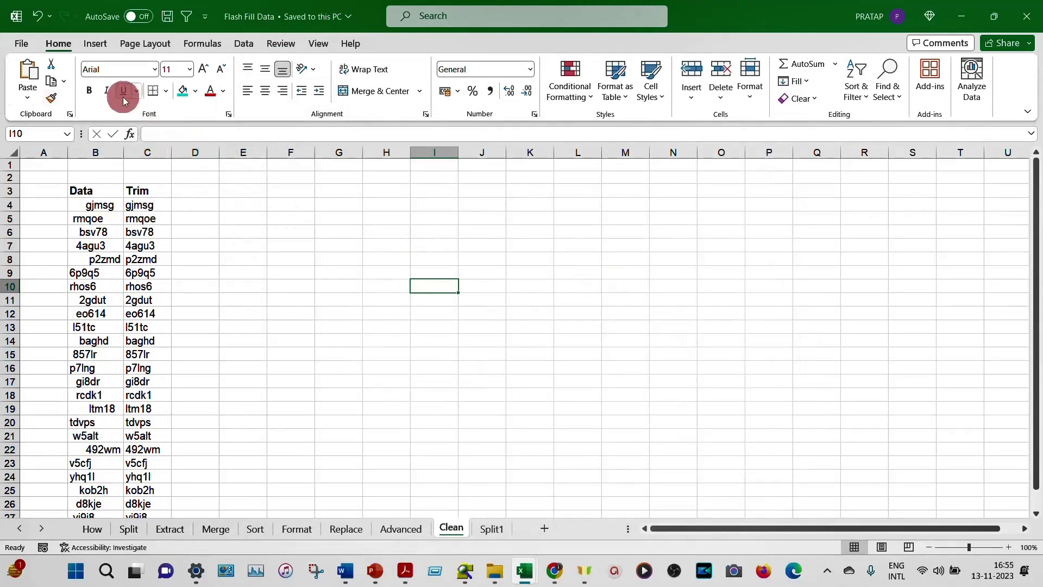
Step: Reopen Excel Options' Advanced page to verify Automatically Flash Fill stays unchecked
left_click(27, 47)
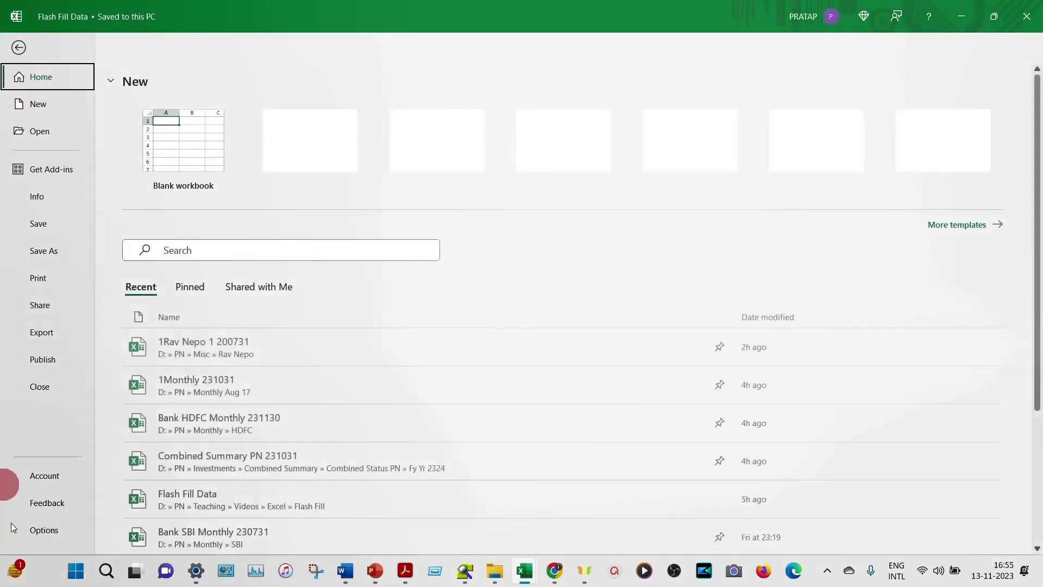
left_click(44, 530)
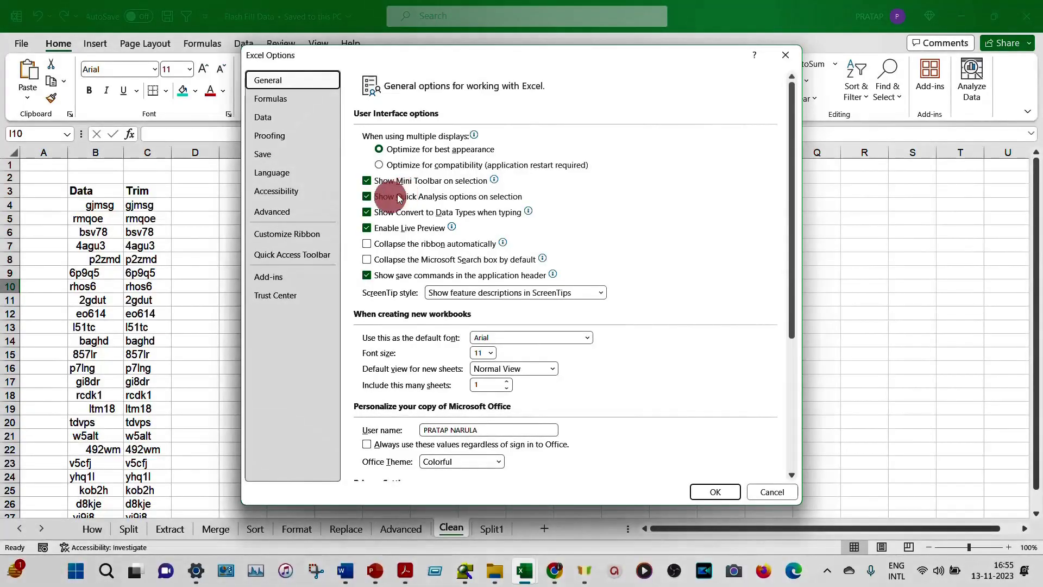
left_click(274, 214)
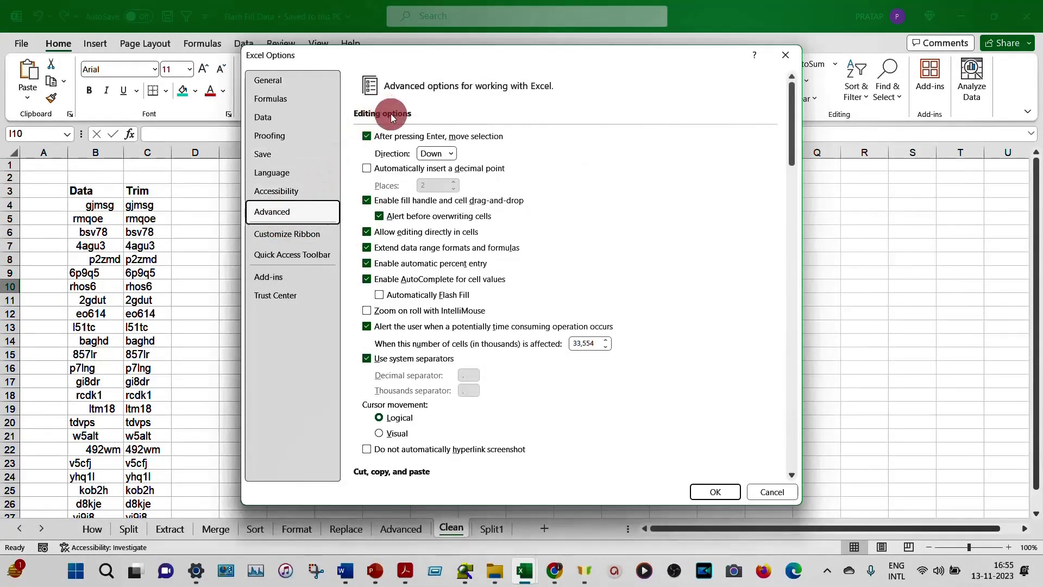